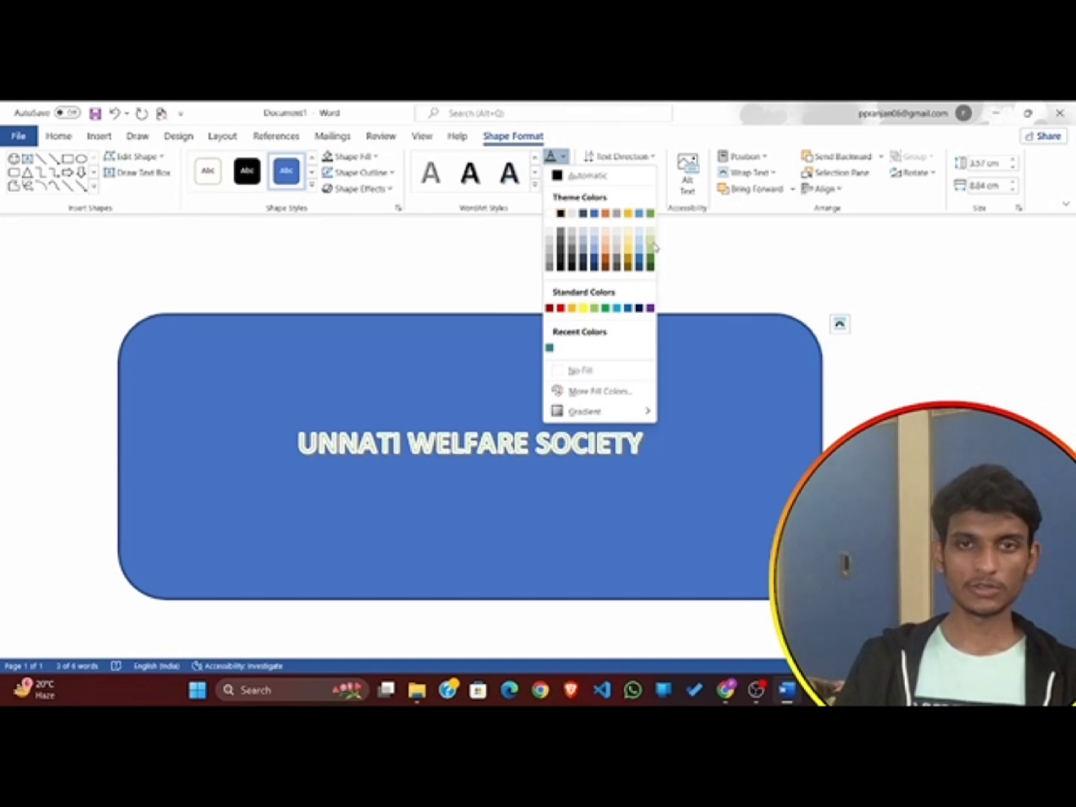
Fill the "UNNATI WELFARE SOCIETY" text in the rounded rectangle with yellow and give it a dark orange text outline.
left_click(582, 312)
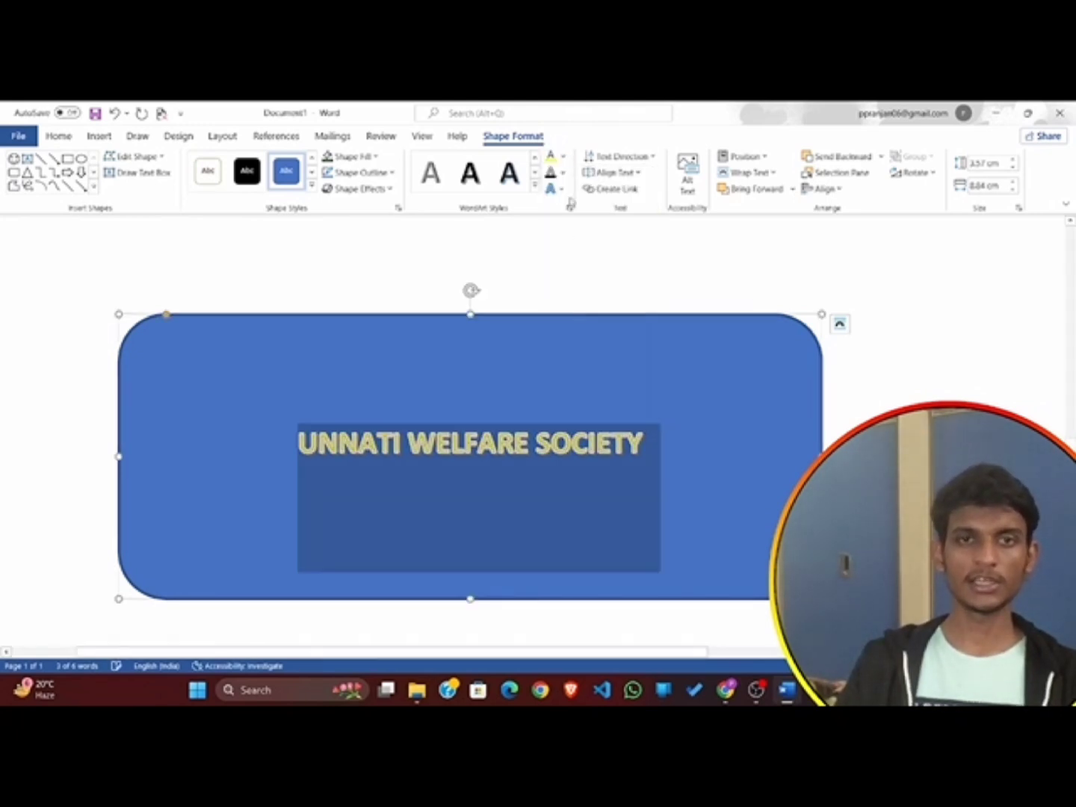
left_click(565, 174)
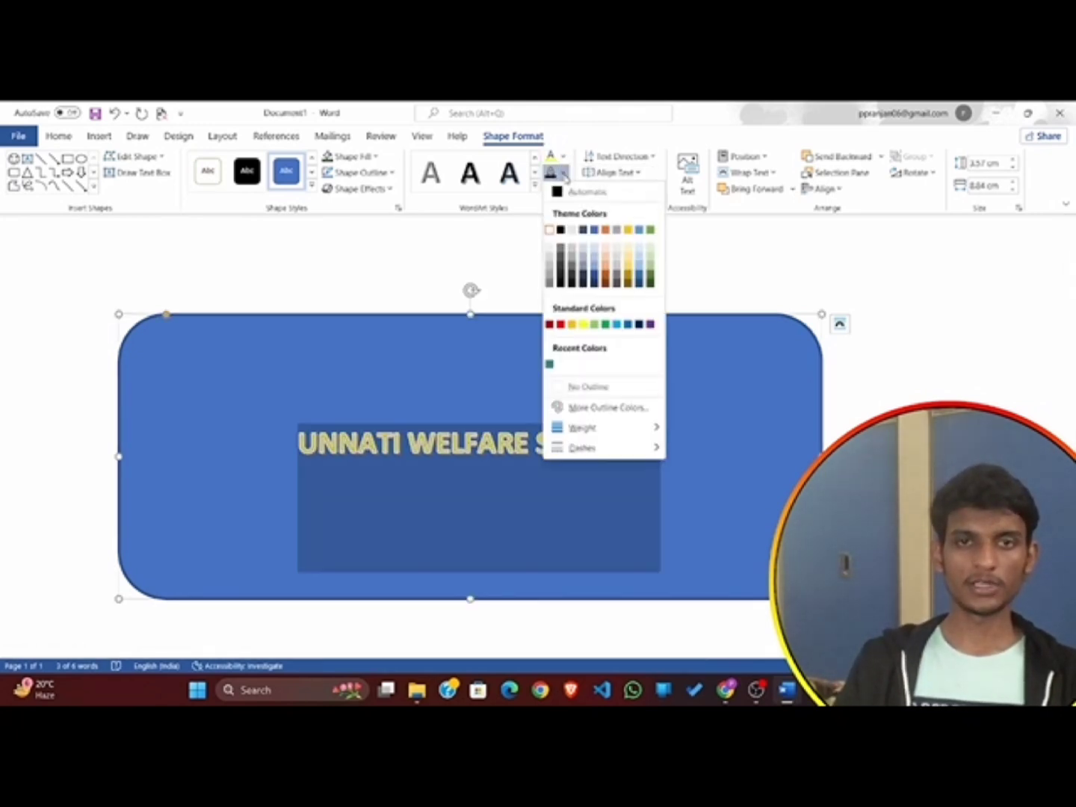
left_click(570, 286)
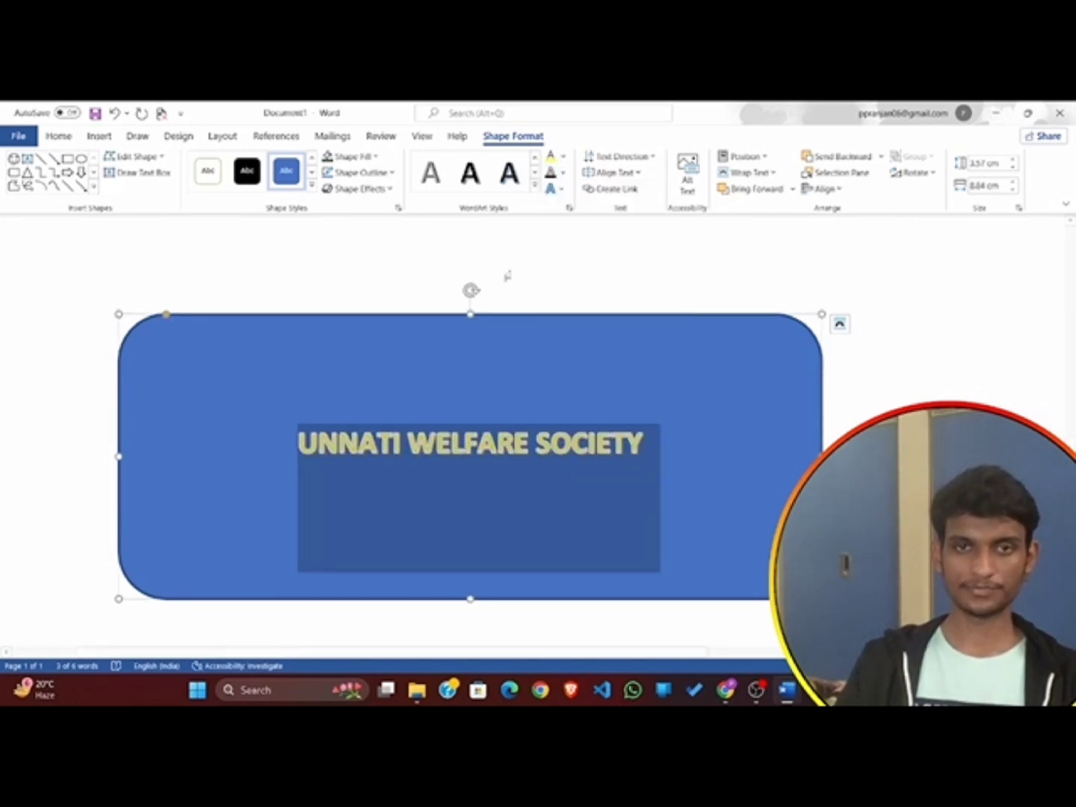
left_click(564, 174)
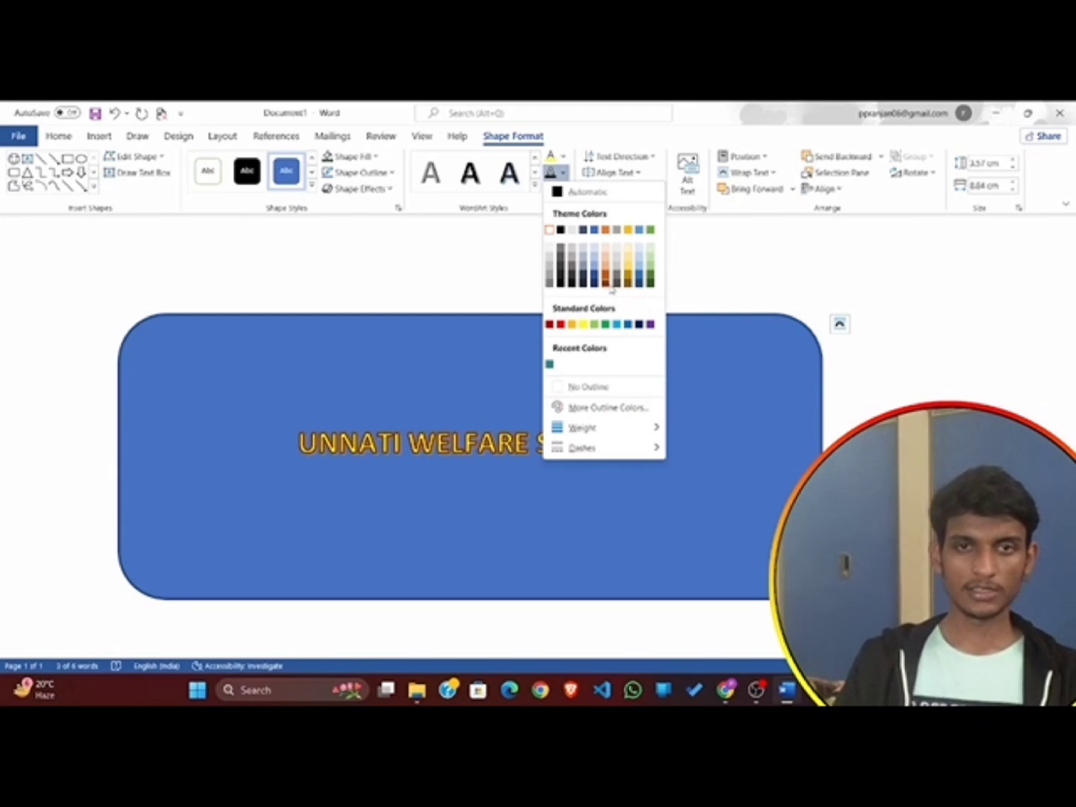
left_click(608, 286)
Set the text outline weight of "UNNATI WELFARE SOCIETY" to ¾ pt.
left_click(564, 173)
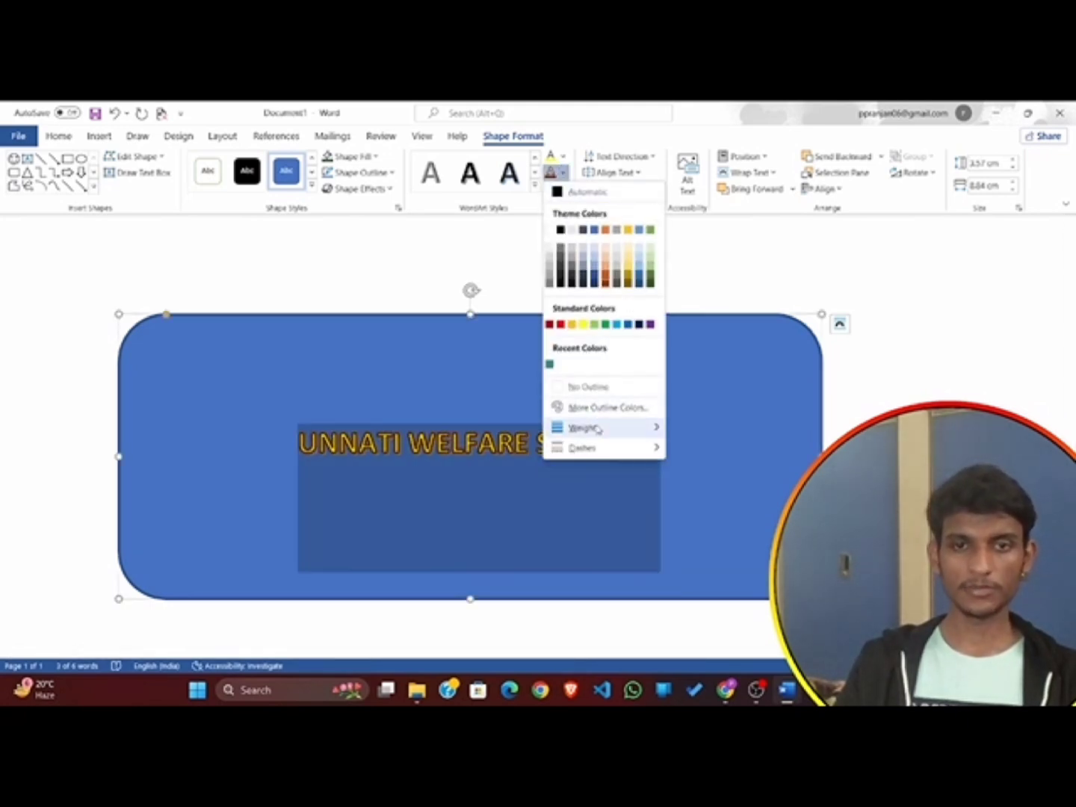
mouse_move(598, 428)
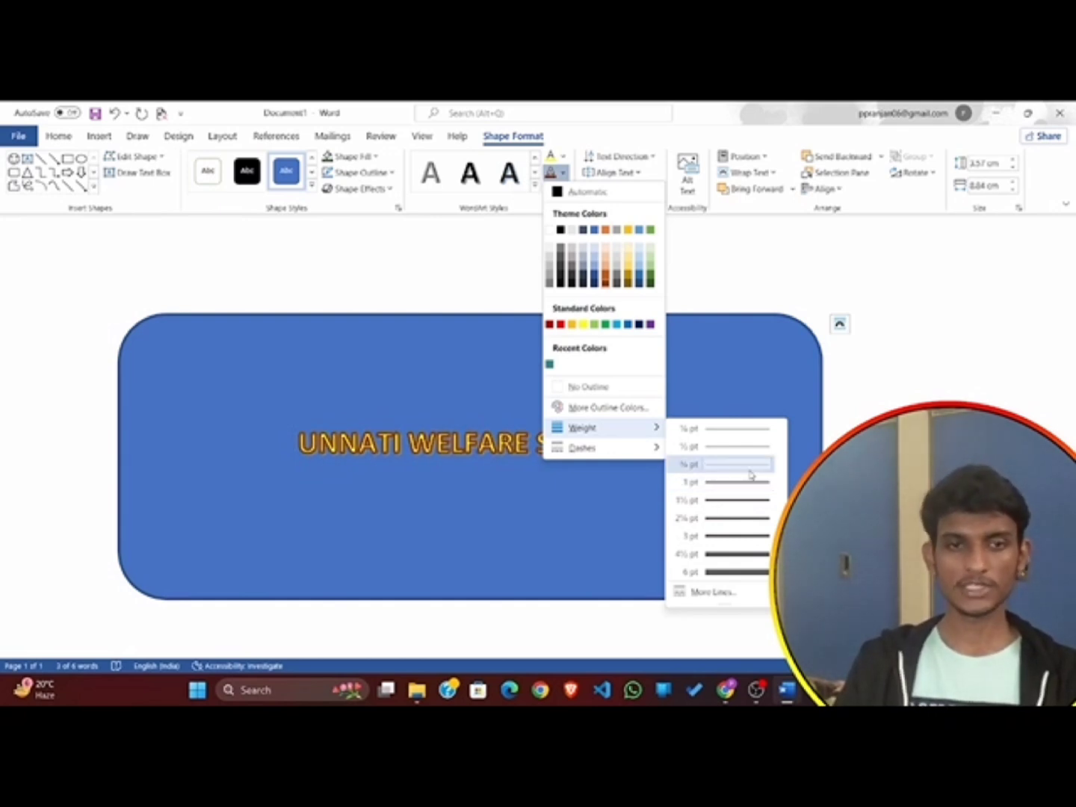
left_click(742, 473)
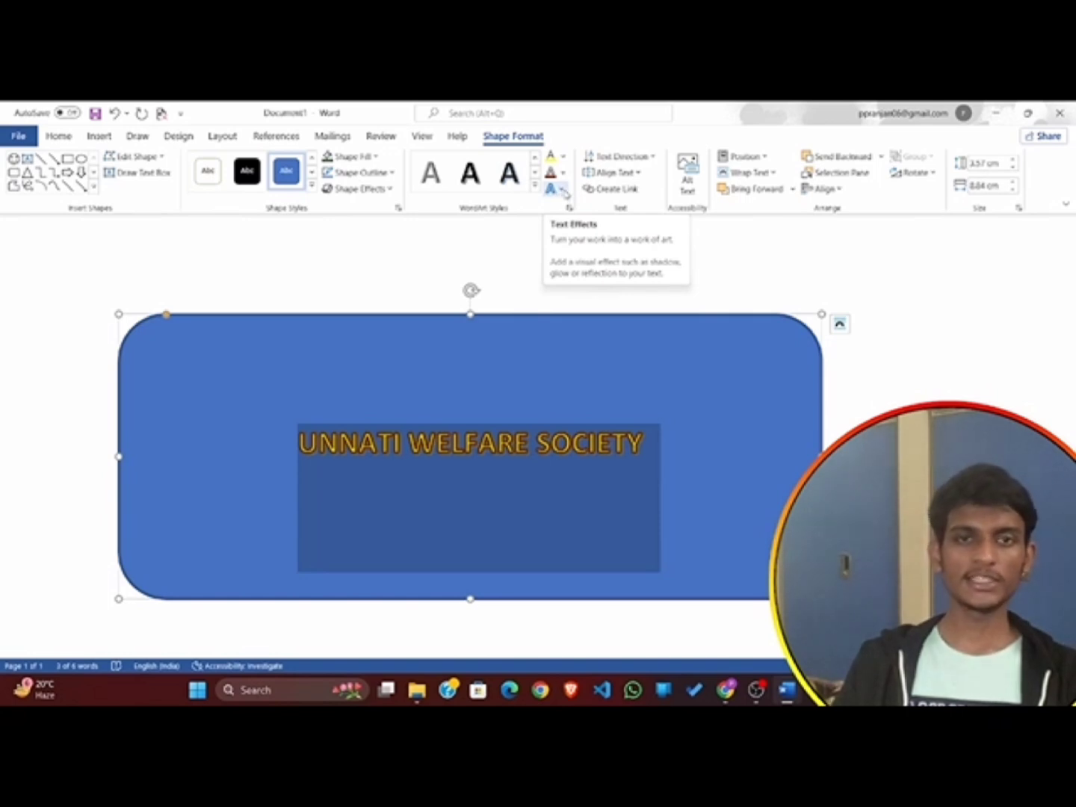
Apply a Perspective 3-D Rotation text effect that slants "UNNATI WELFARE SOCIETY" downward to the right.
left_click(562, 196)
mouse_move(592, 225)
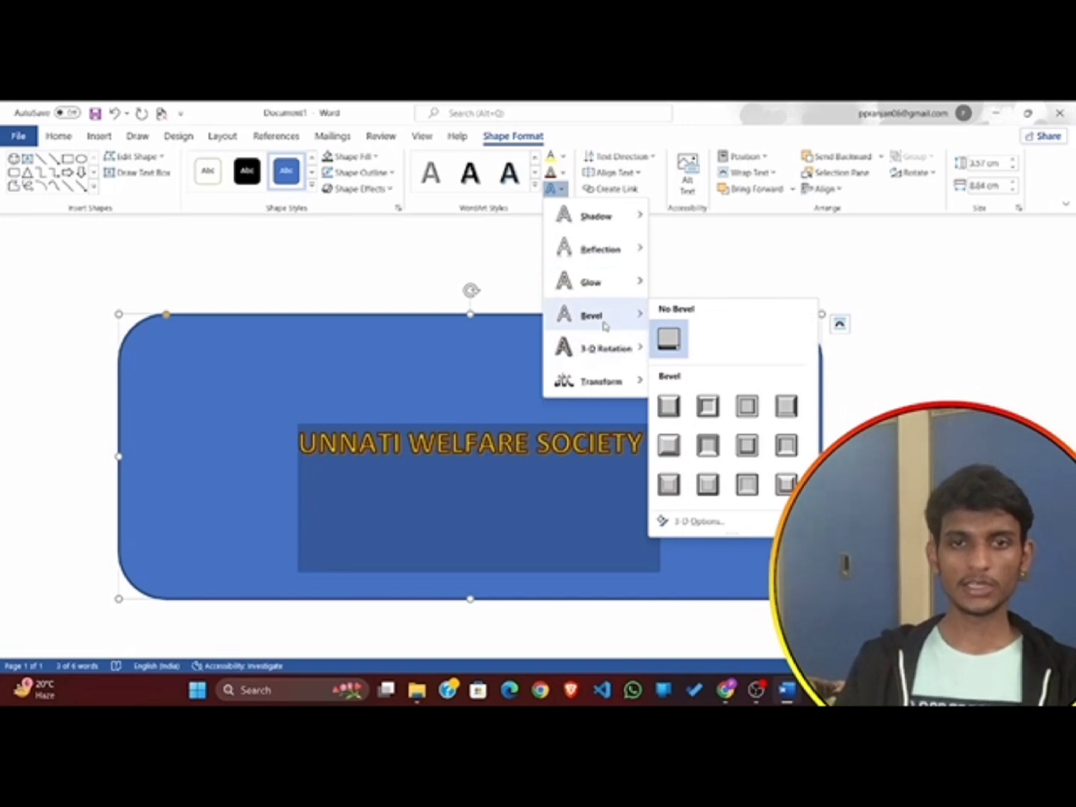
mouse_move(602, 347)
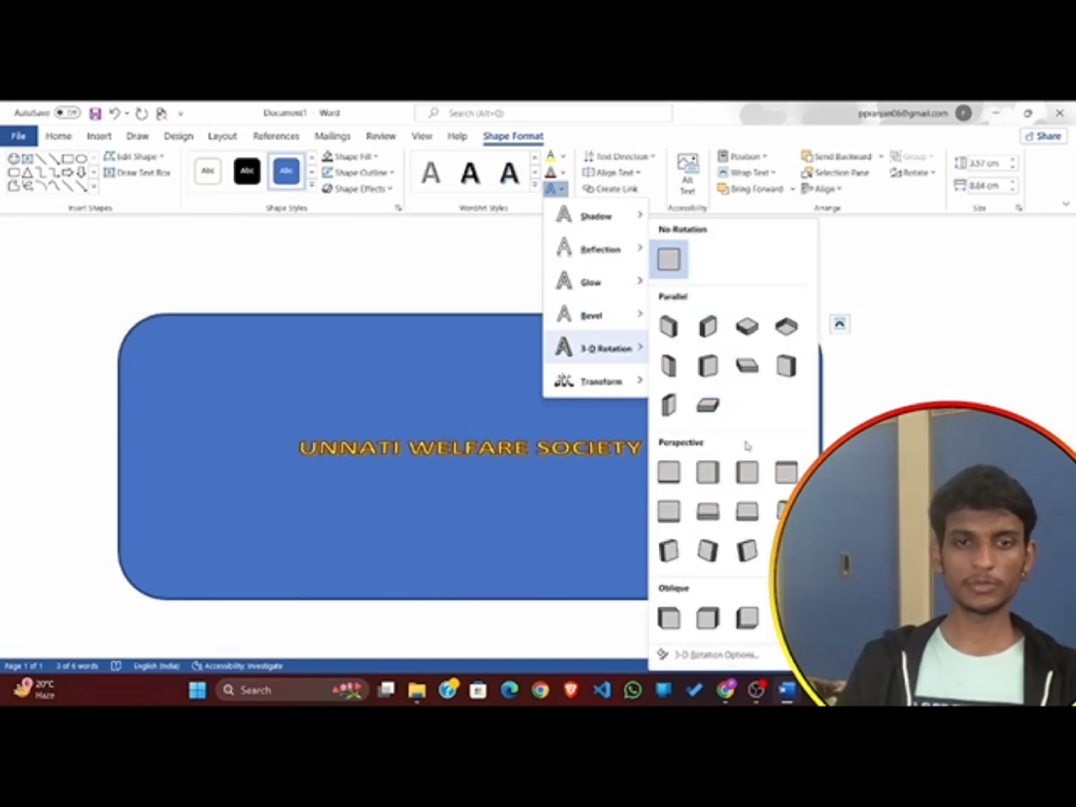
left_click(708, 548)
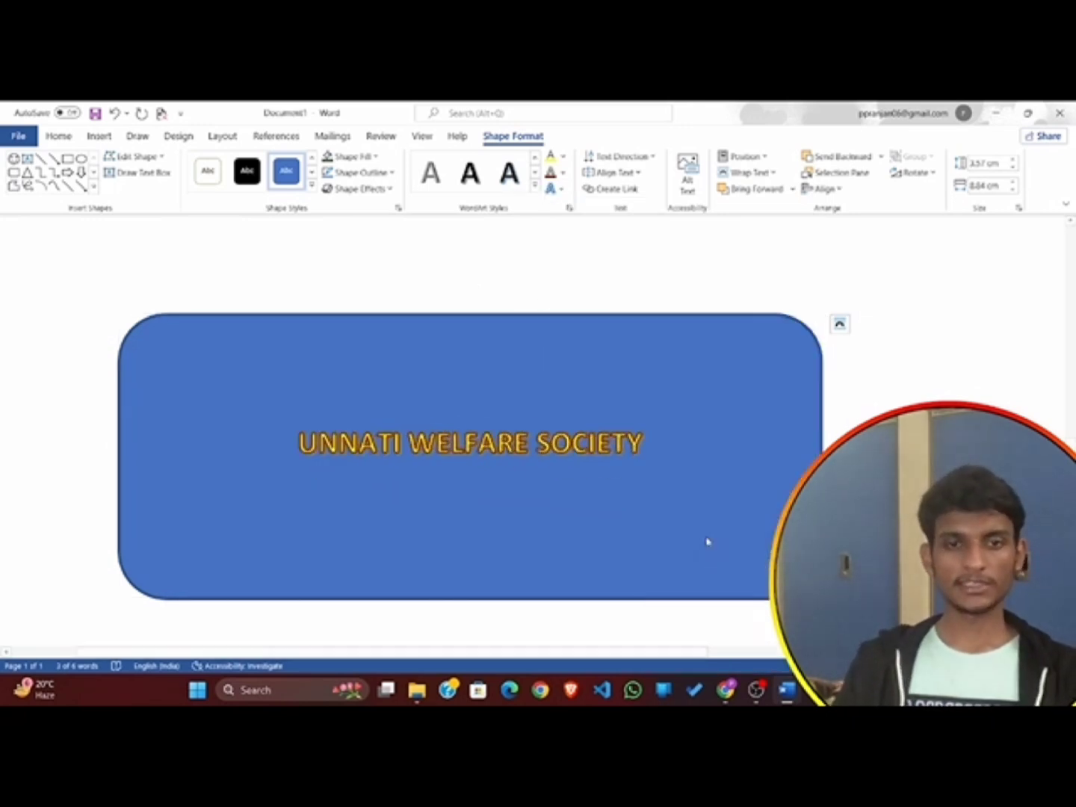
Try the Bottom and Middle vertical text alignments for the text inside the rounded rectangle.
left_click(630, 177)
left_click(719, 271)
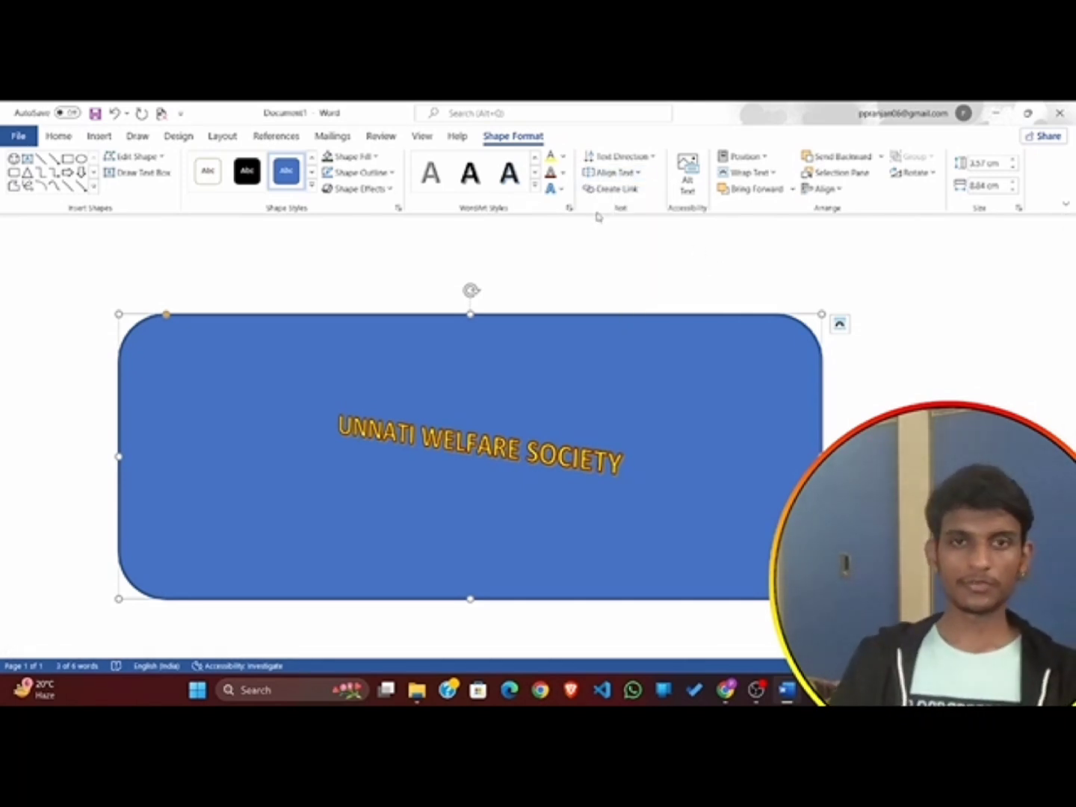
left_click_drag(575, 179, 648, 189)
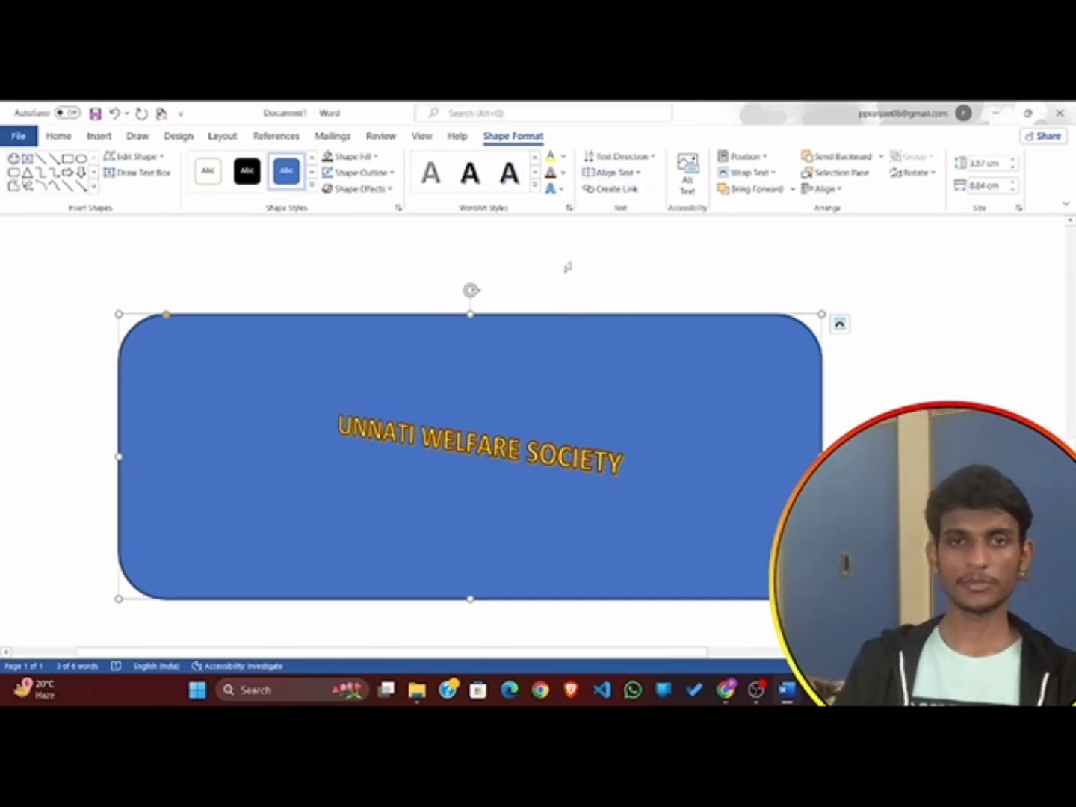
left_click(617, 171)
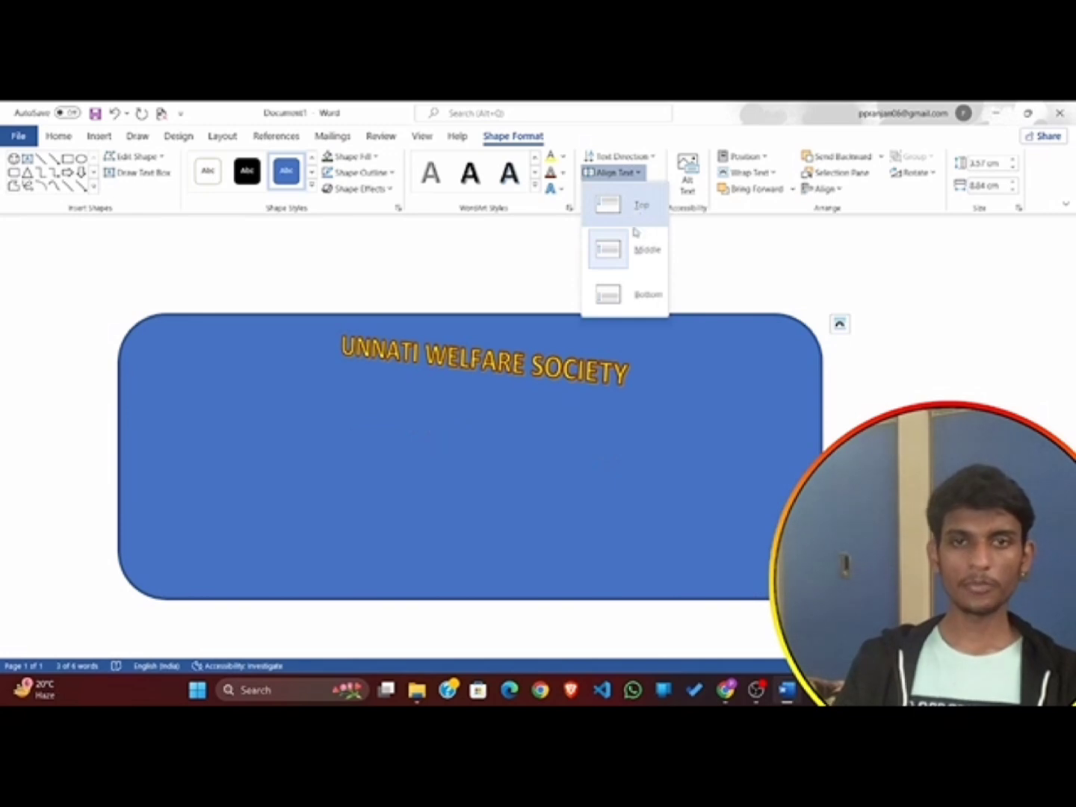
left_click(626, 298)
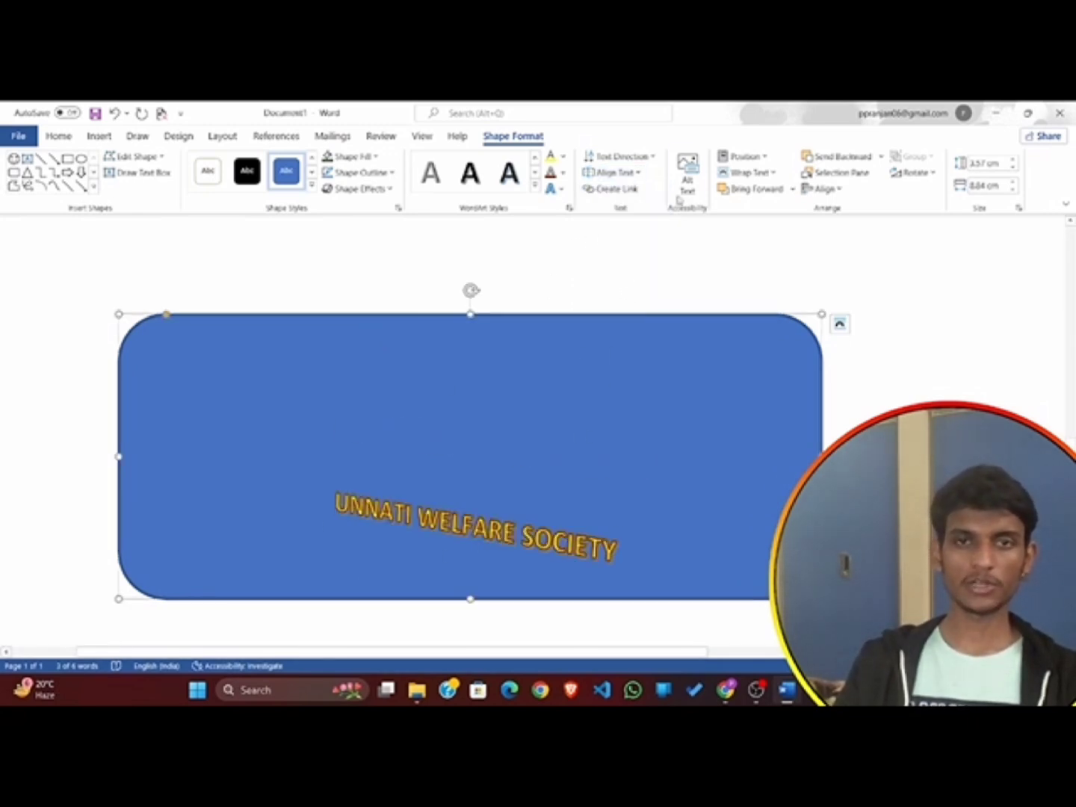
left_click(616, 171)
left_click(629, 246)
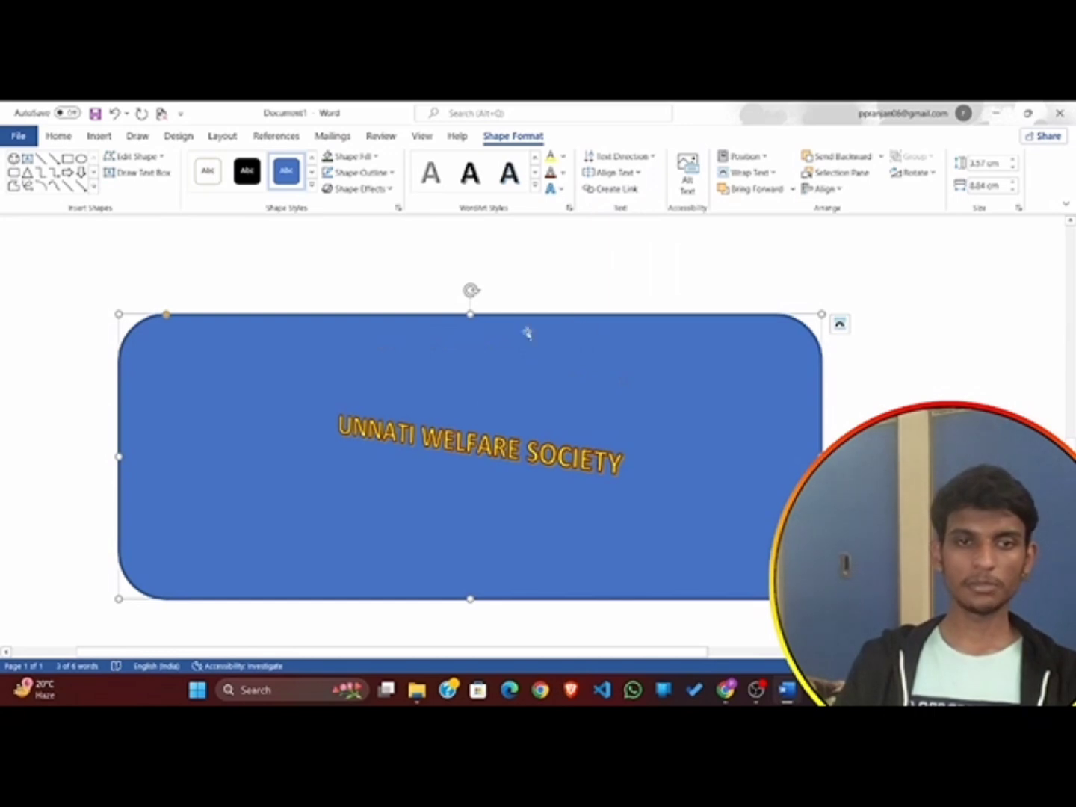
Align the text to the Top of the rounded rectangle.
left_click(617, 172)
left_click(633, 205)
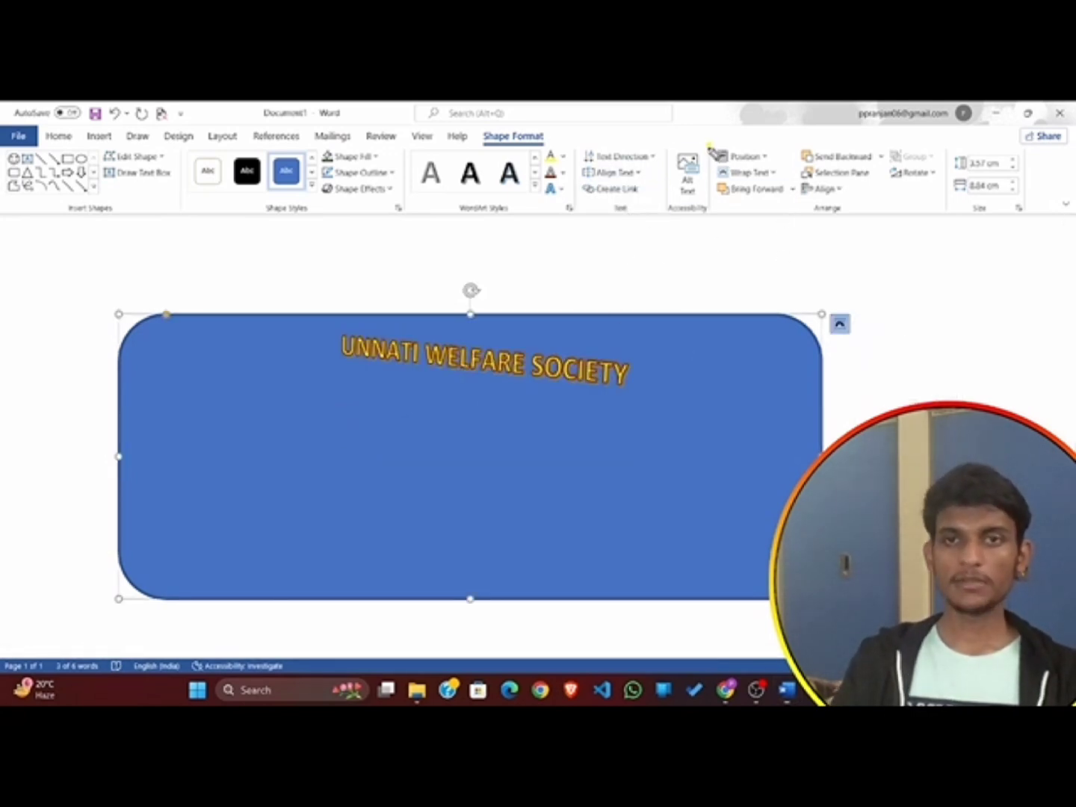
mouse_move(708, 147)
left_mouse_down()
mouse_move(721, 171)
mouse_move(786, 172)
mouse_move(716, 144)
left_mouse_up()
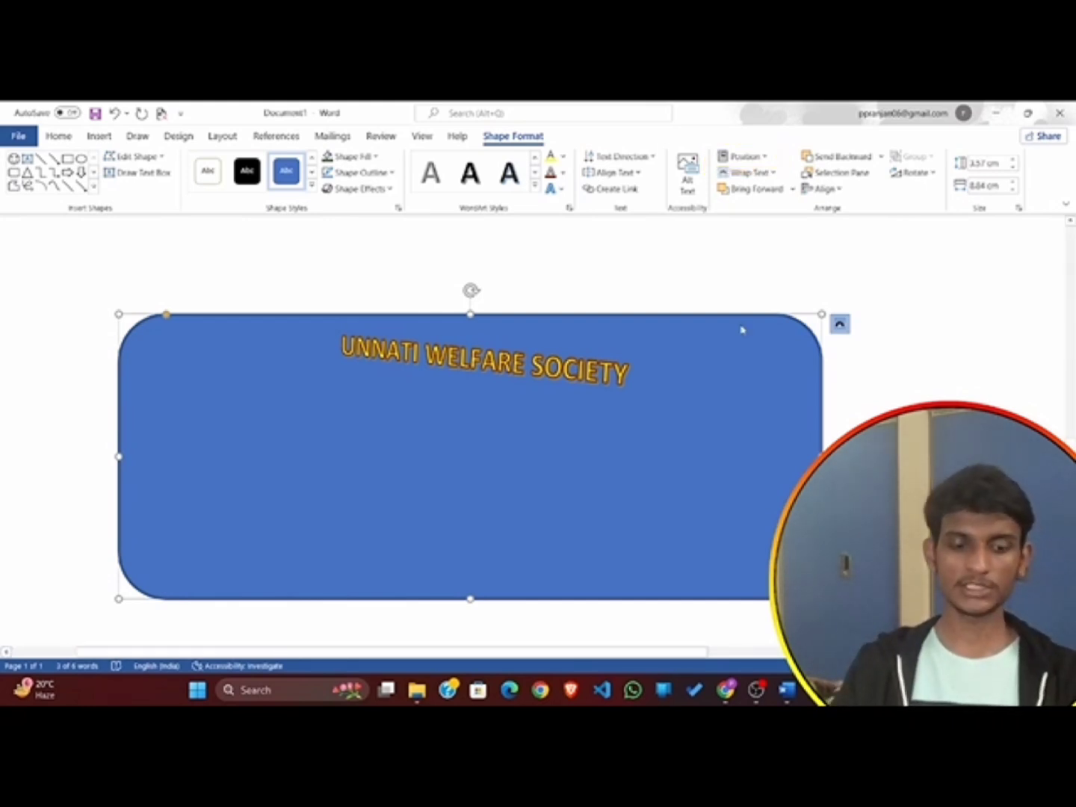
Position the blue rounded rectangle in the middle center of the page with text wrapping.
scroll(742, 330, "down", 5)
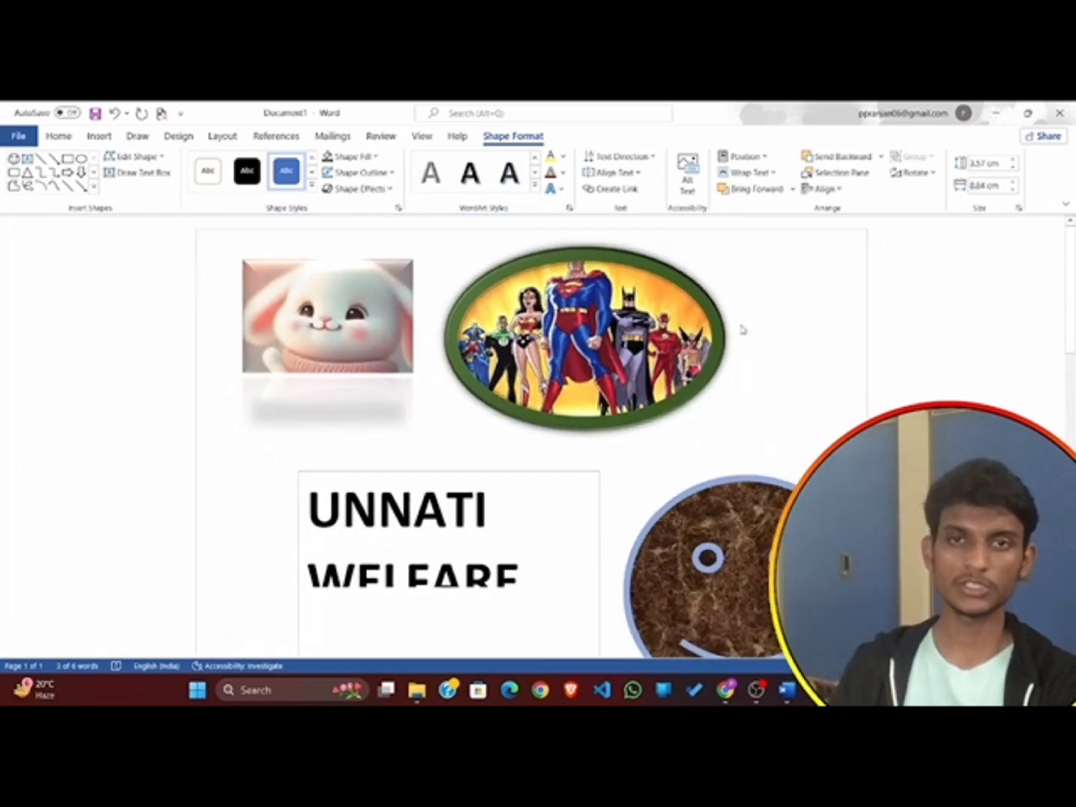
scroll(743, 330, "down", 4)
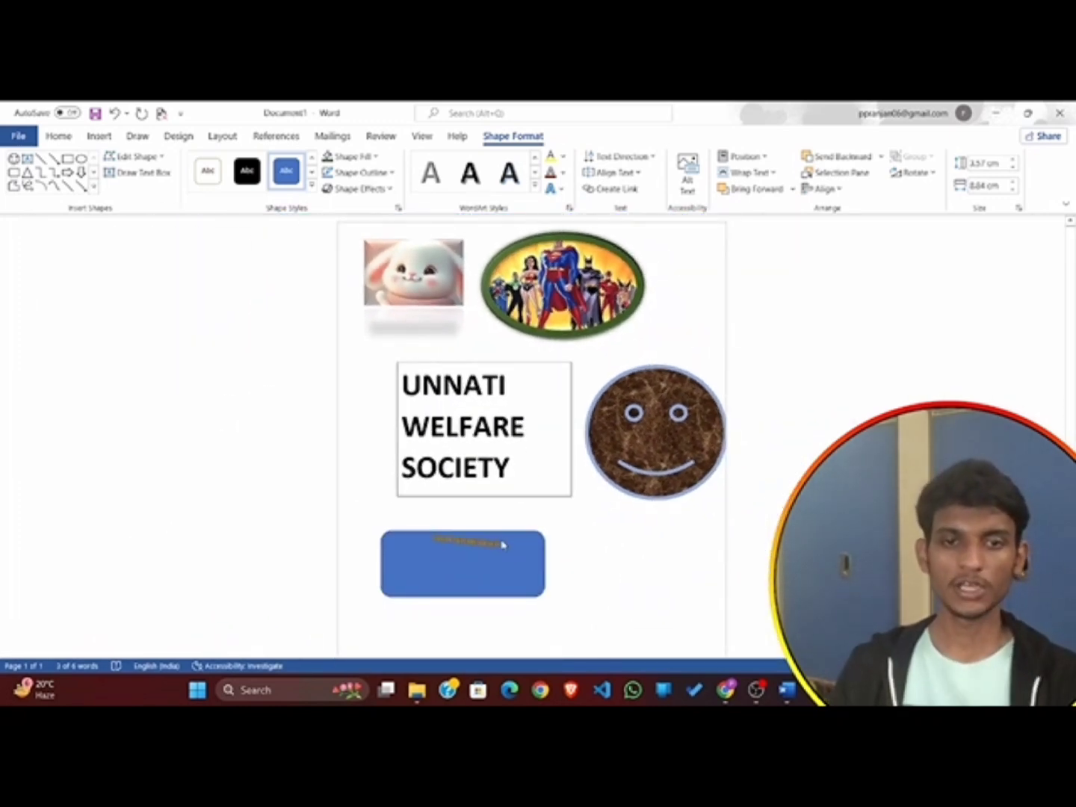
left_click(507, 559)
left_click(742, 157)
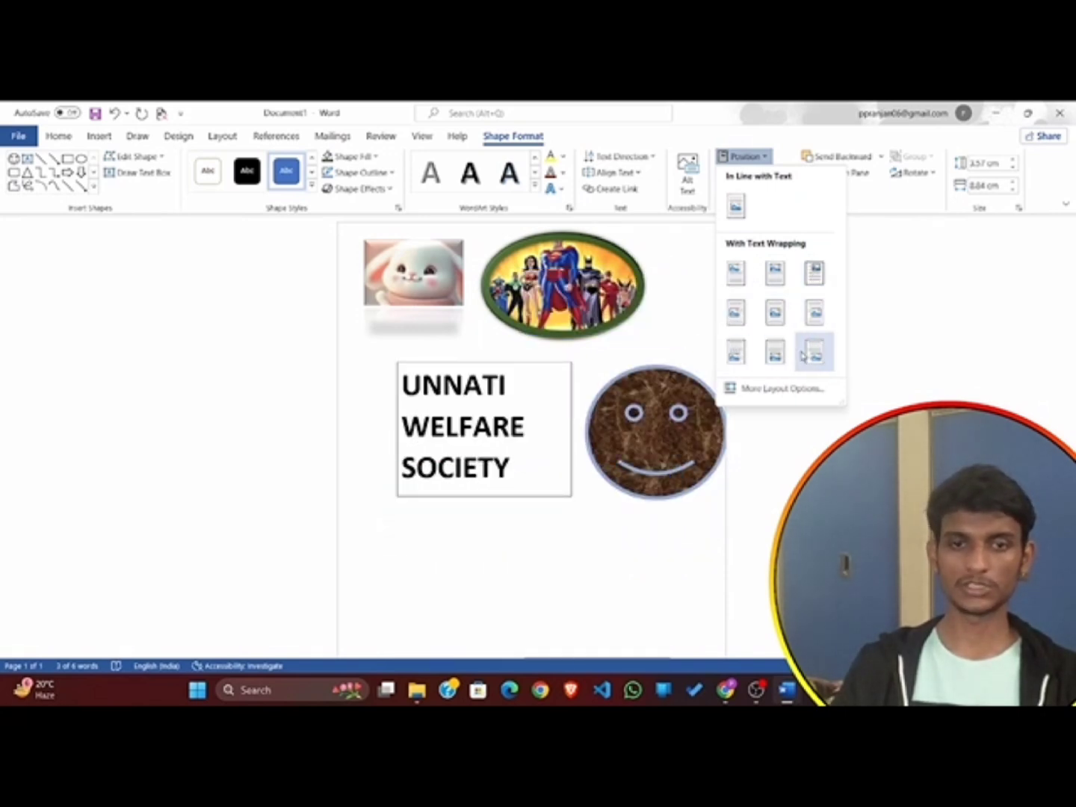
left_click(775, 313)
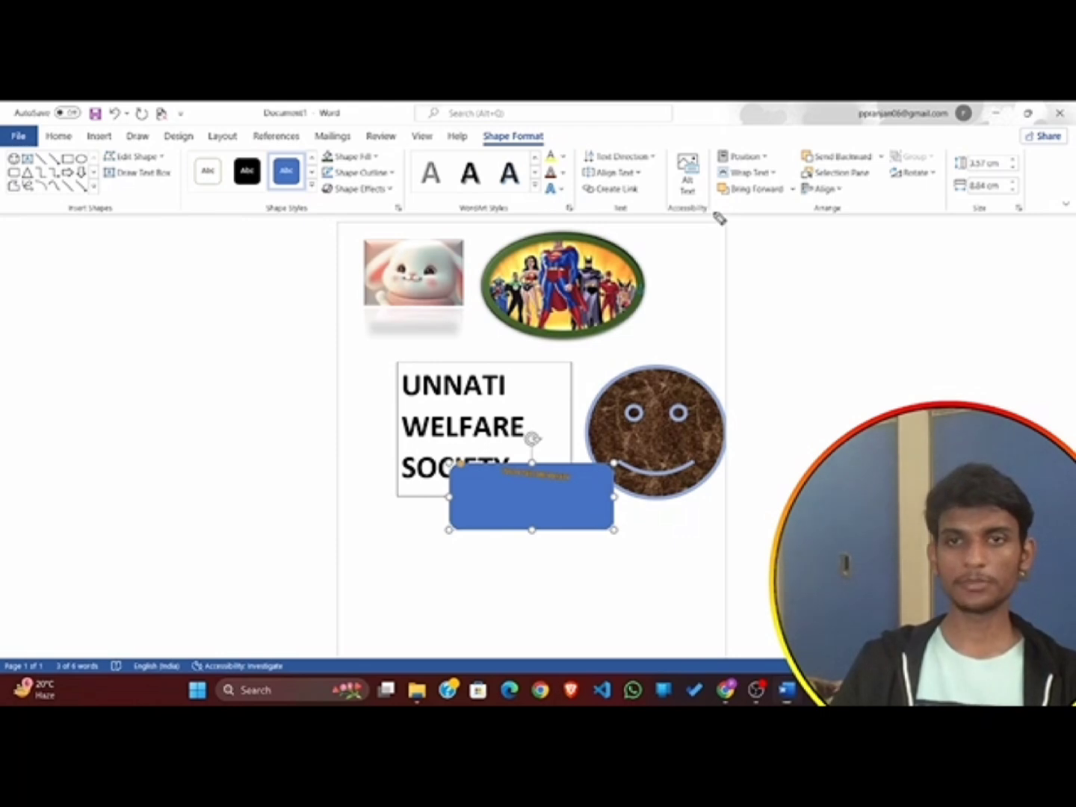
mouse_move(716, 212)
left_mouse_down()
mouse_move(781, 204)
mouse_move(830, 160)
mouse_move(869, 159)
left_mouse_up()
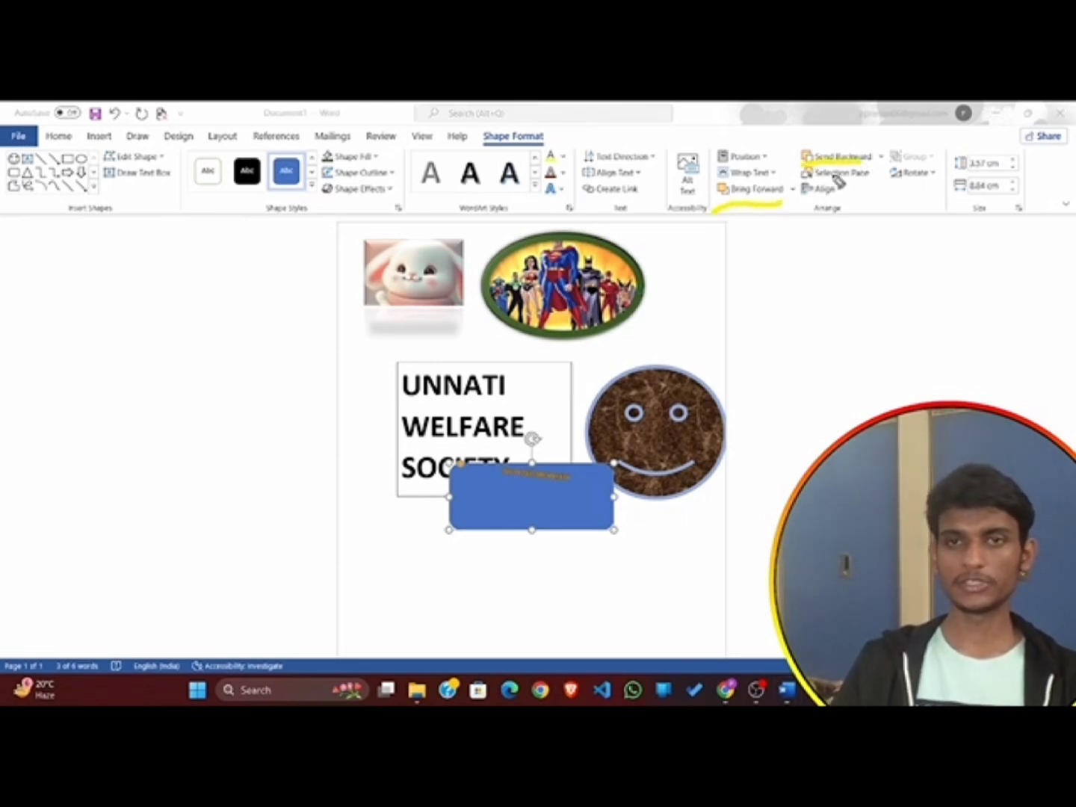
mouse_move(802, 190)
left_mouse_down()
mouse_move(949, 174)
mouse_move(952, 211)
mouse_move(1043, 190)
mouse_move(1028, 147)
mouse_move(958, 148)
left_mouse_up()
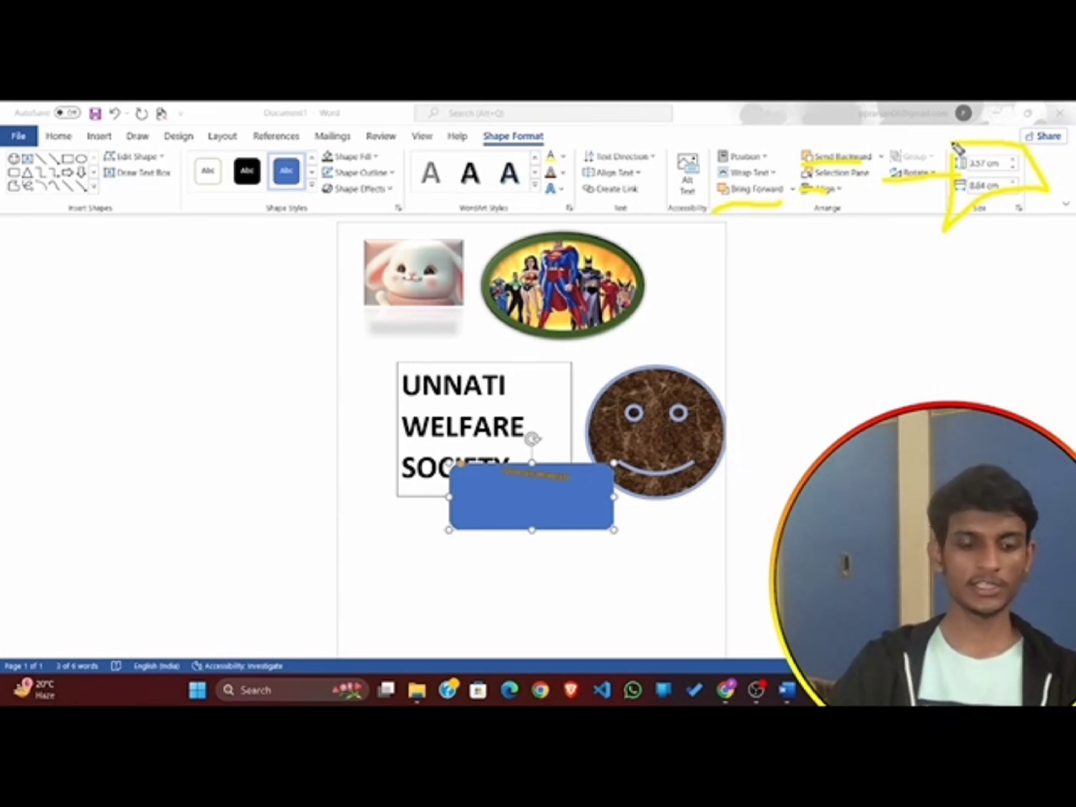
key("e")
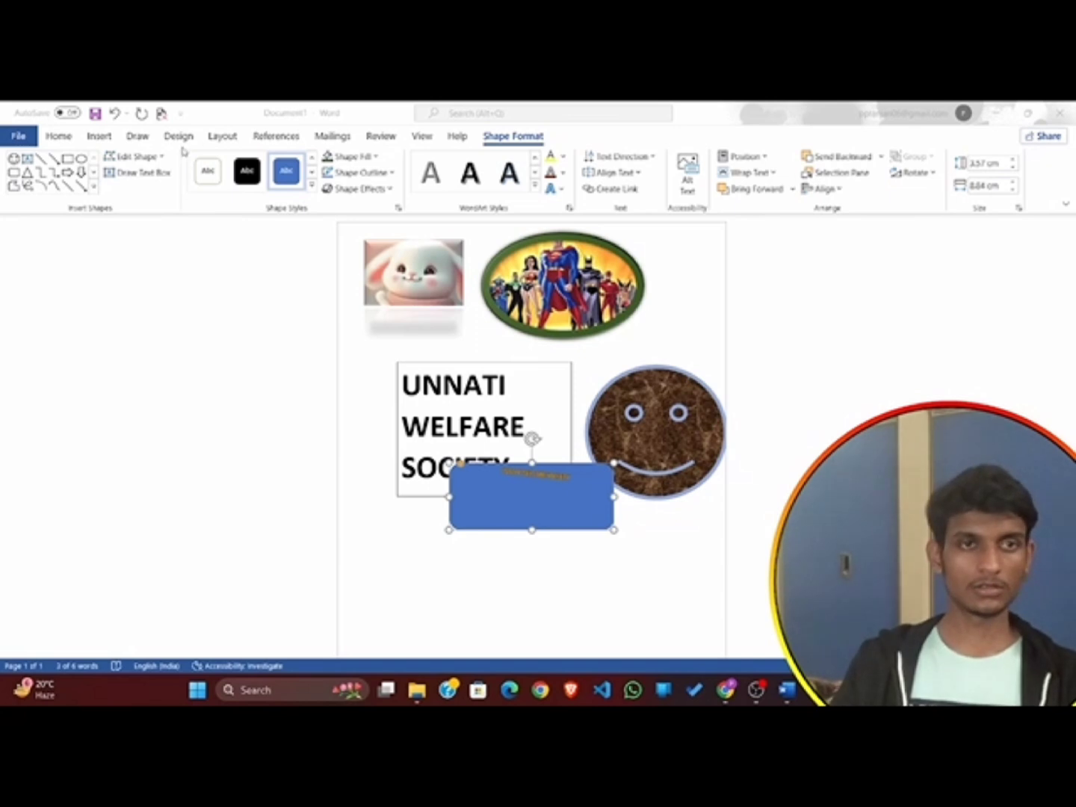
Open the stock images library from the picture sources, view its Icons category and close the library.
left_click(100, 137)
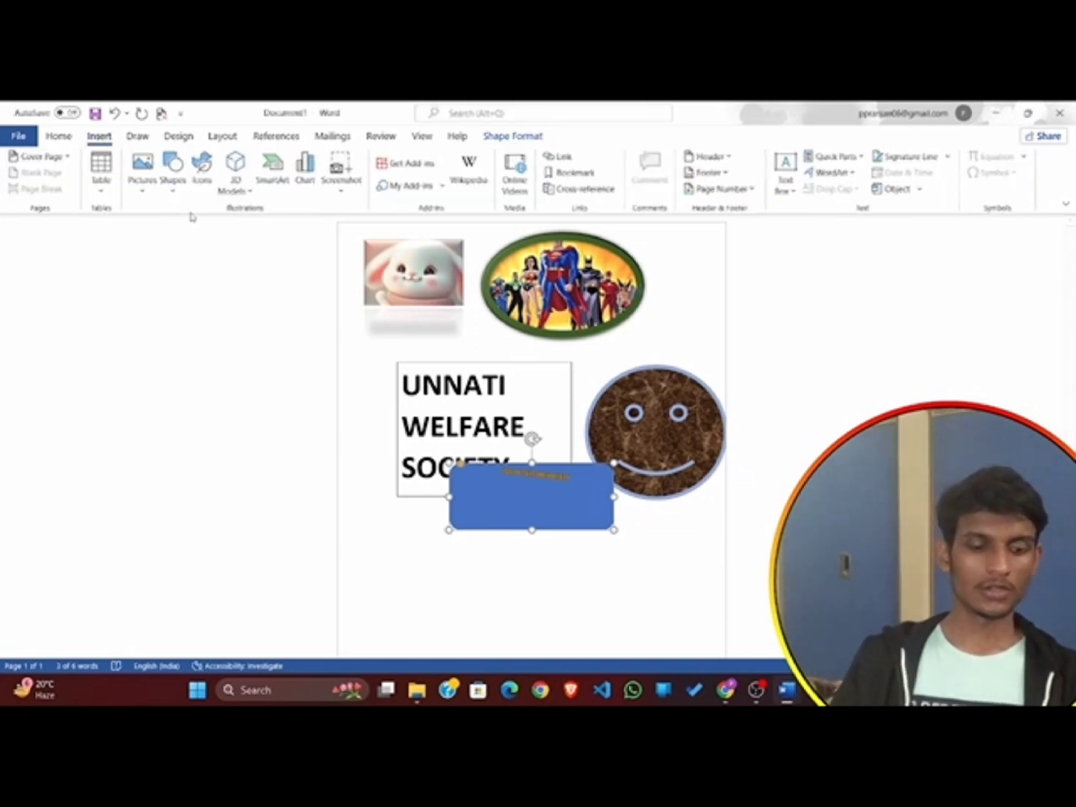
left_click(2, 199)
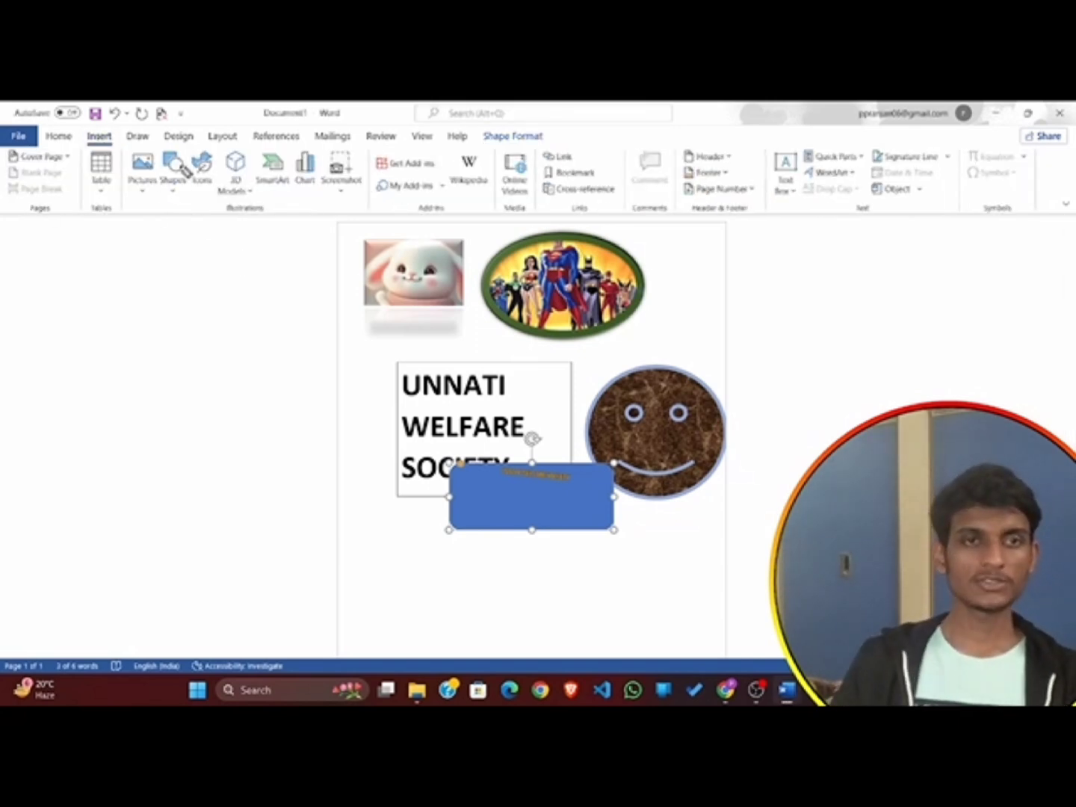
mouse_move(186, 145)
left_mouse_down()
mouse_move(202, 209)
mouse_move(220, 165)
mouse_move(202, 153)
left_mouse_up()
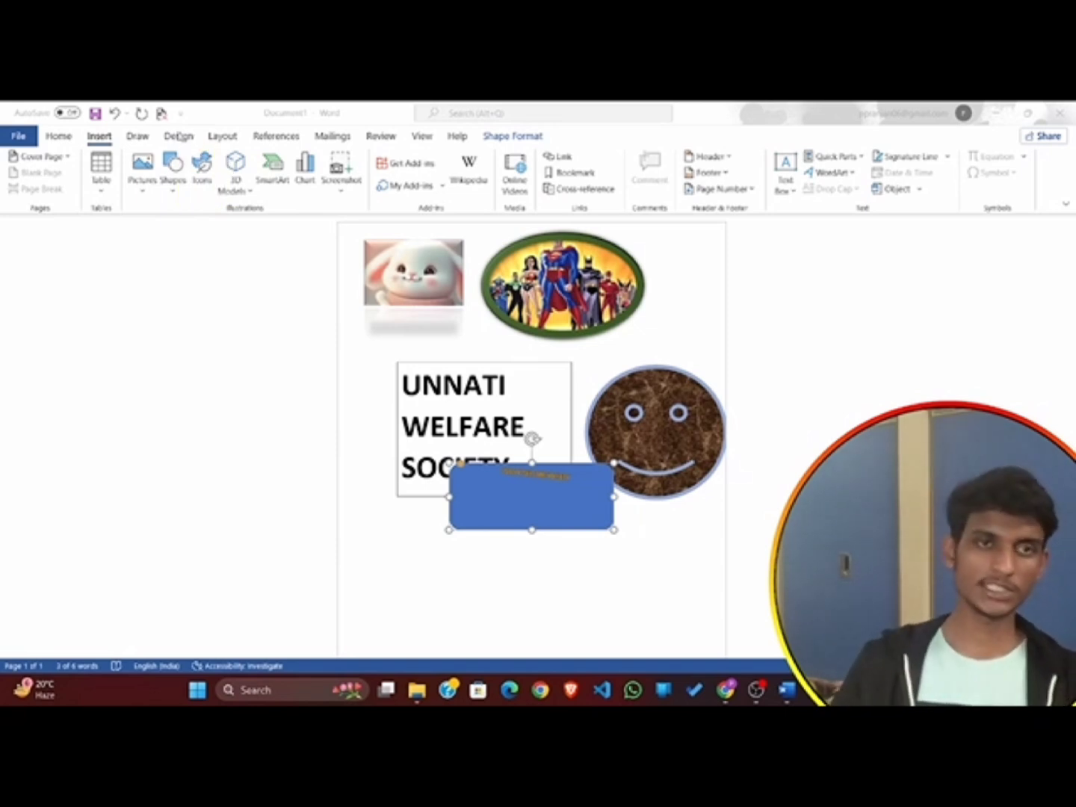
left_click(137, 195)
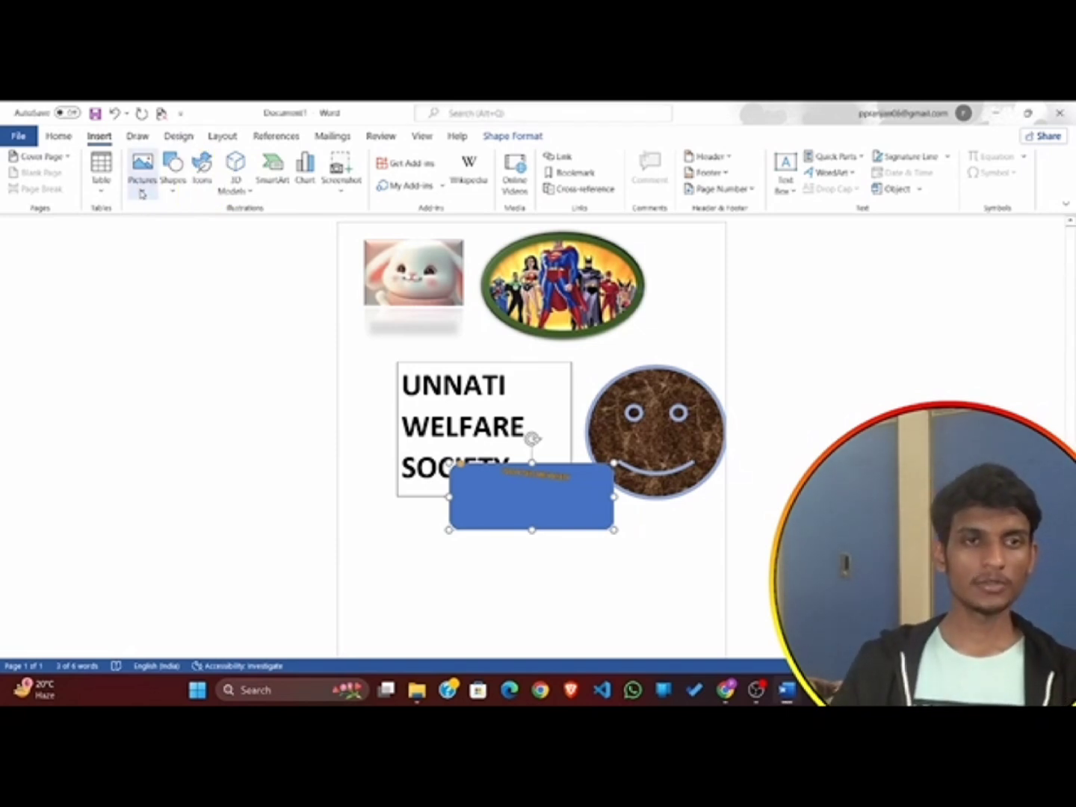
left_click(142, 191)
left_click(176, 252)
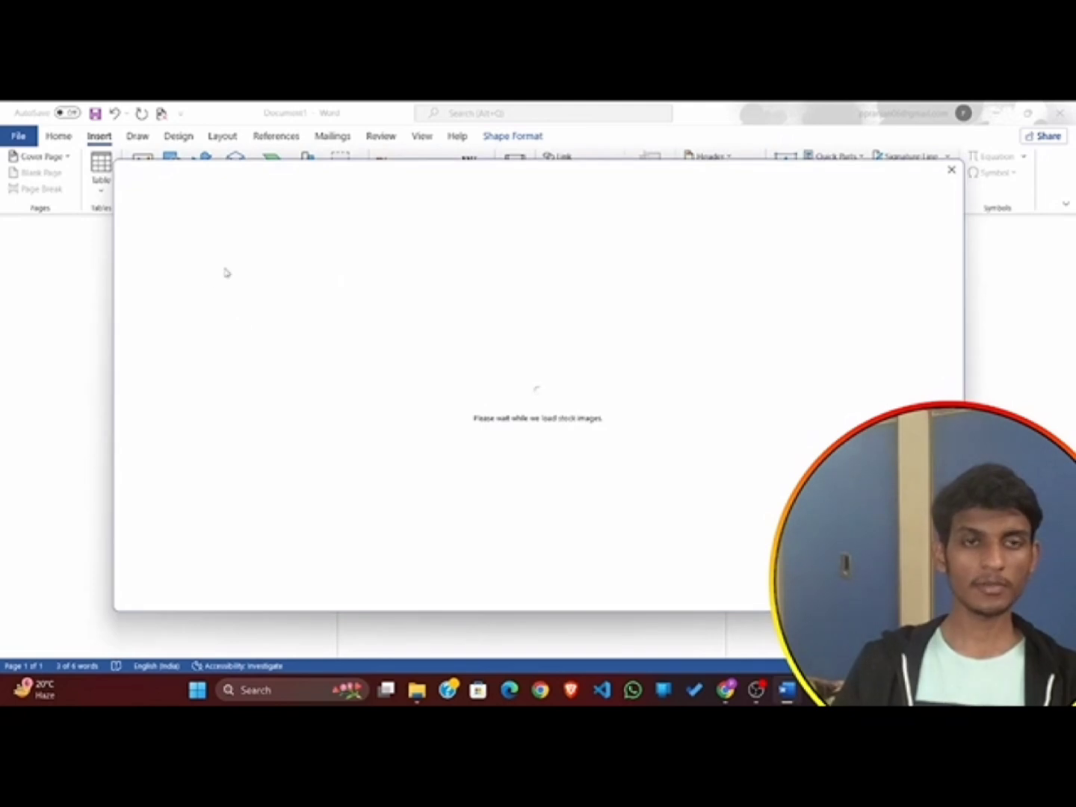
left_click(204, 242)
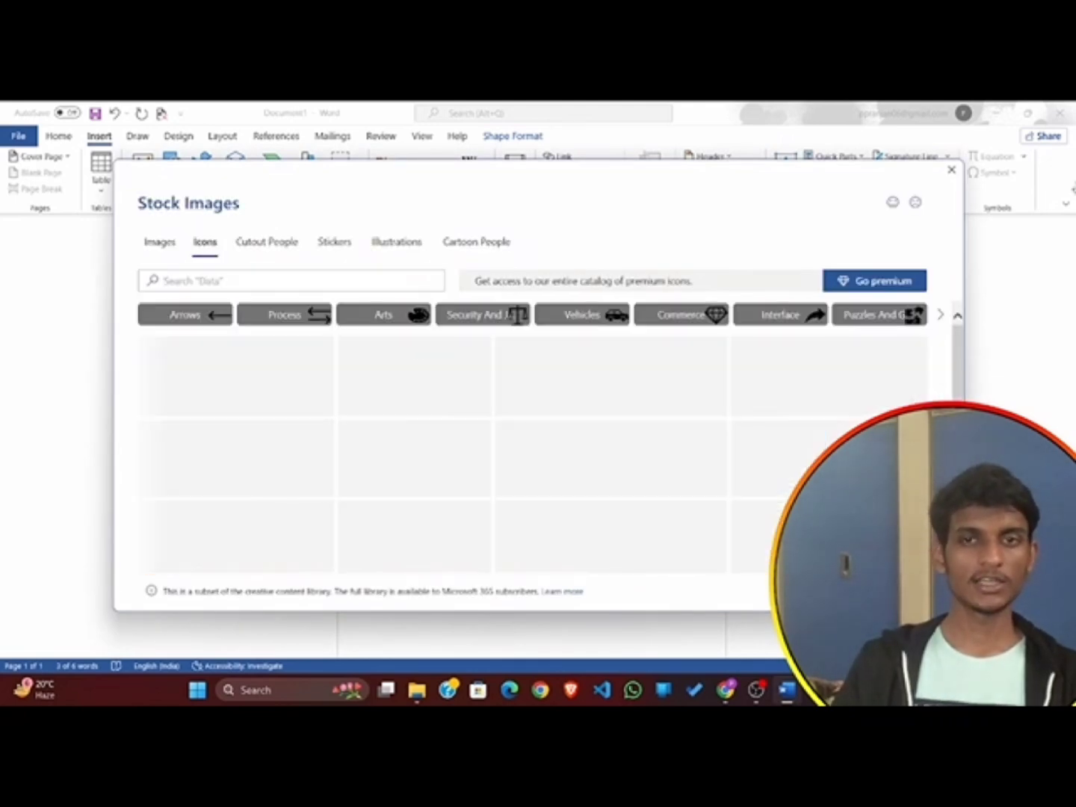
left_click(952, 170)
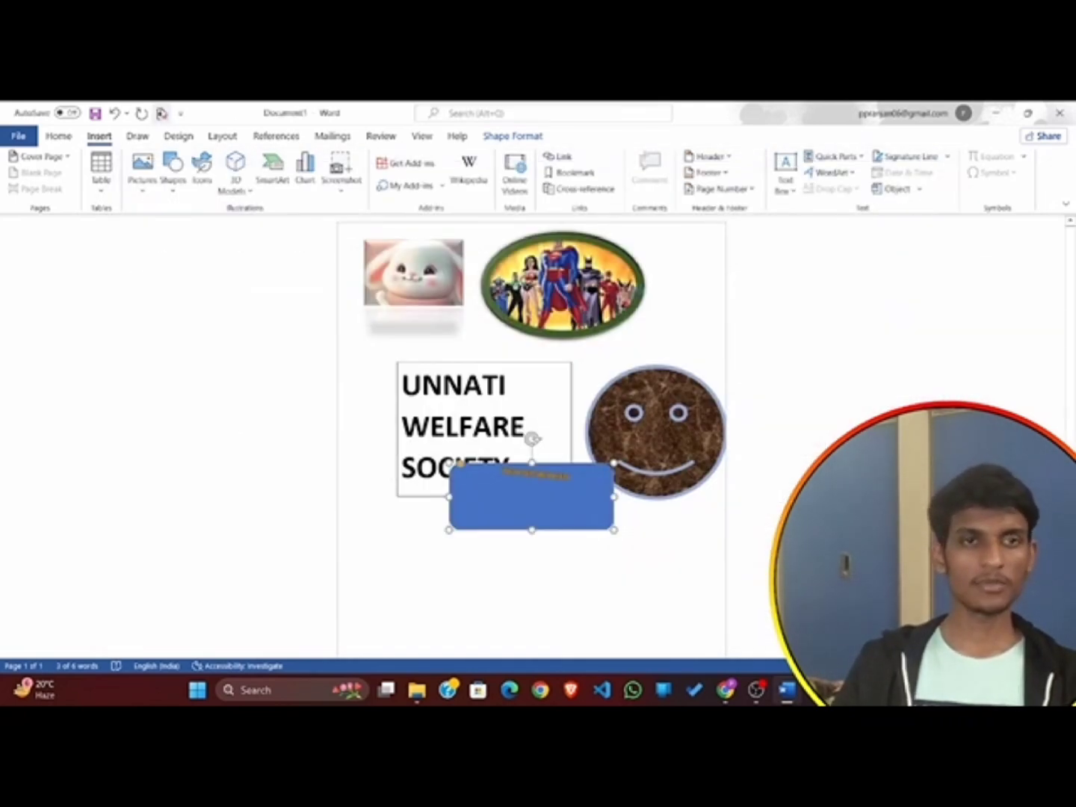
Insert the anatomical heart icon from the stock icon library into the document.
left_click(209, 174)
scroll(336, 427, "down", 5)
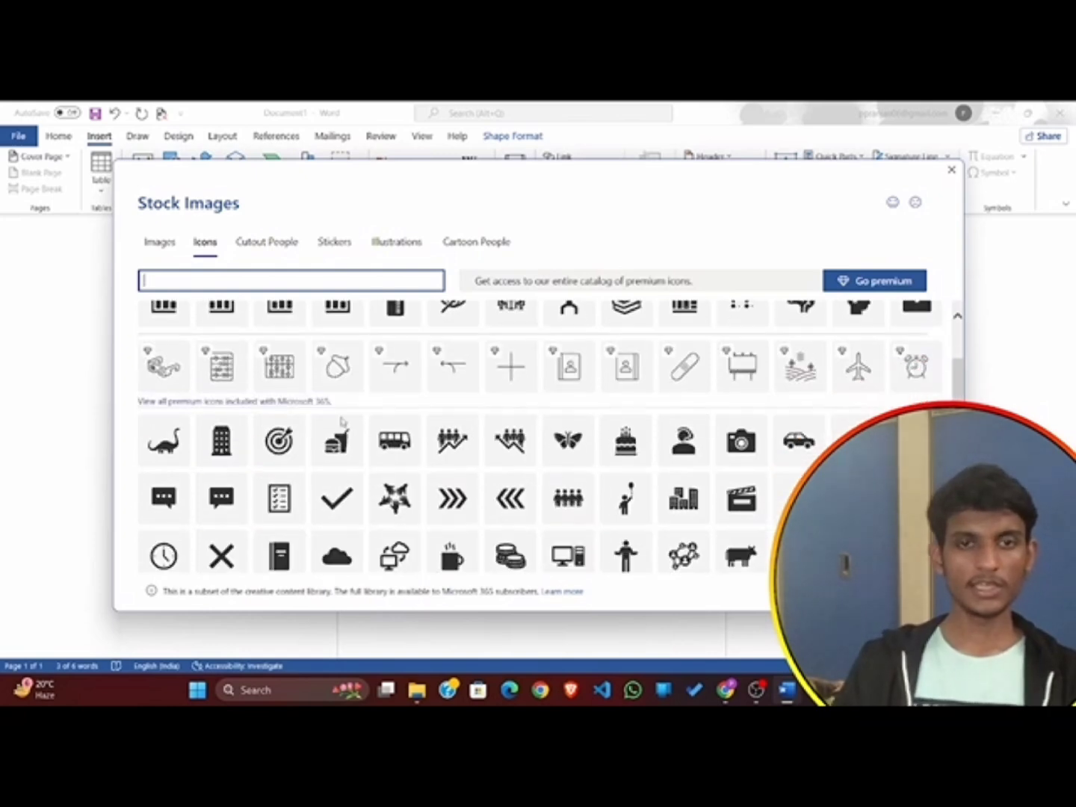
scroll(360, 471, "down", 8)
scroll(400, 471, "up", 2)
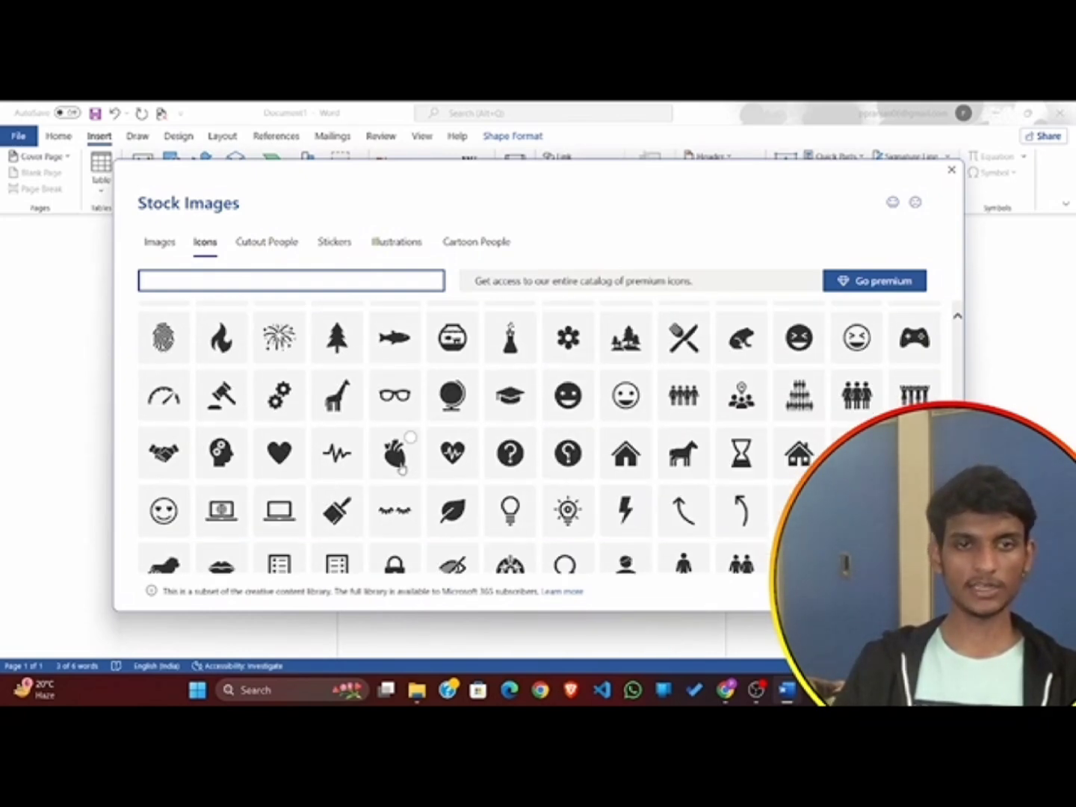
left_click(390, 456)
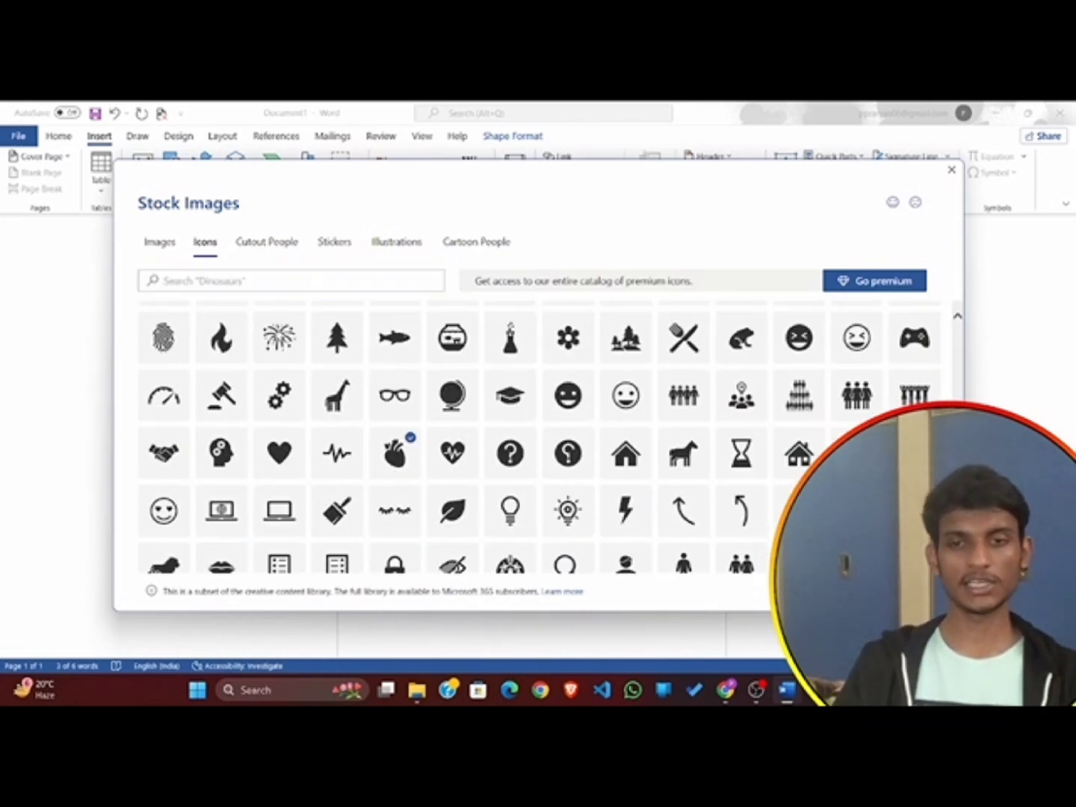
left_click(838, 591)
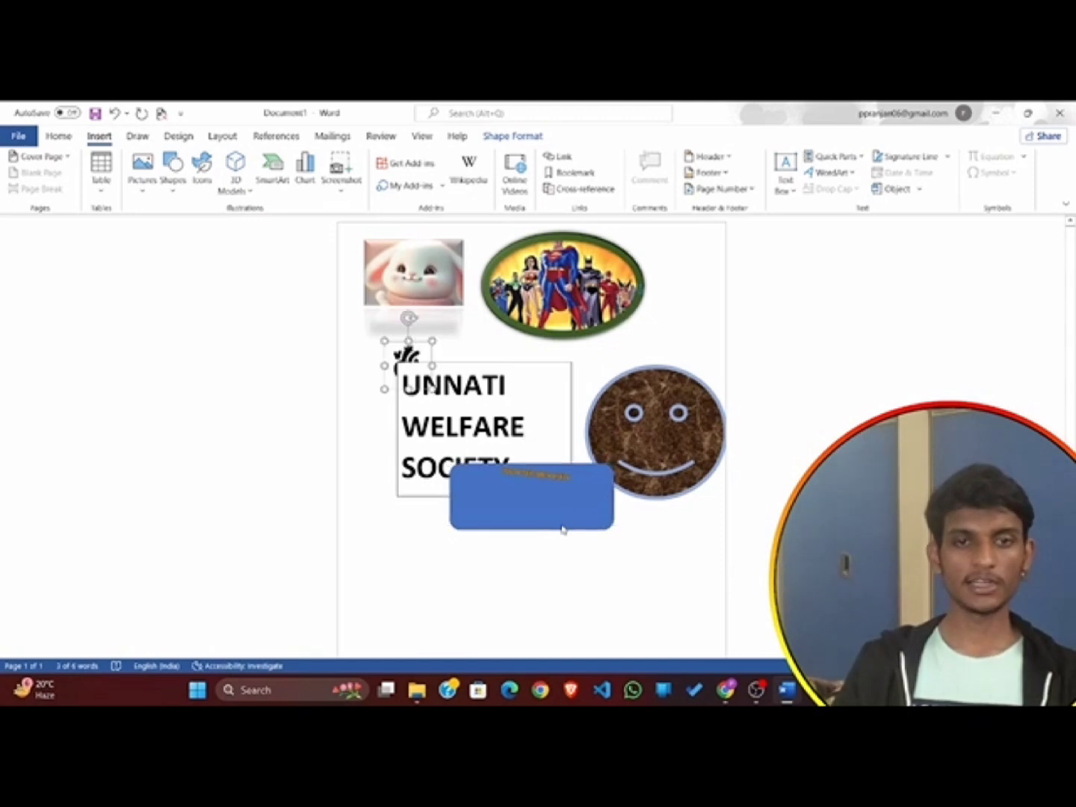
Move the UNNATI WELFARE SOCIETY text box below the blue rounded rectangle, clear of the heart icon.
left_click_drag(406, 361, 353, 409)
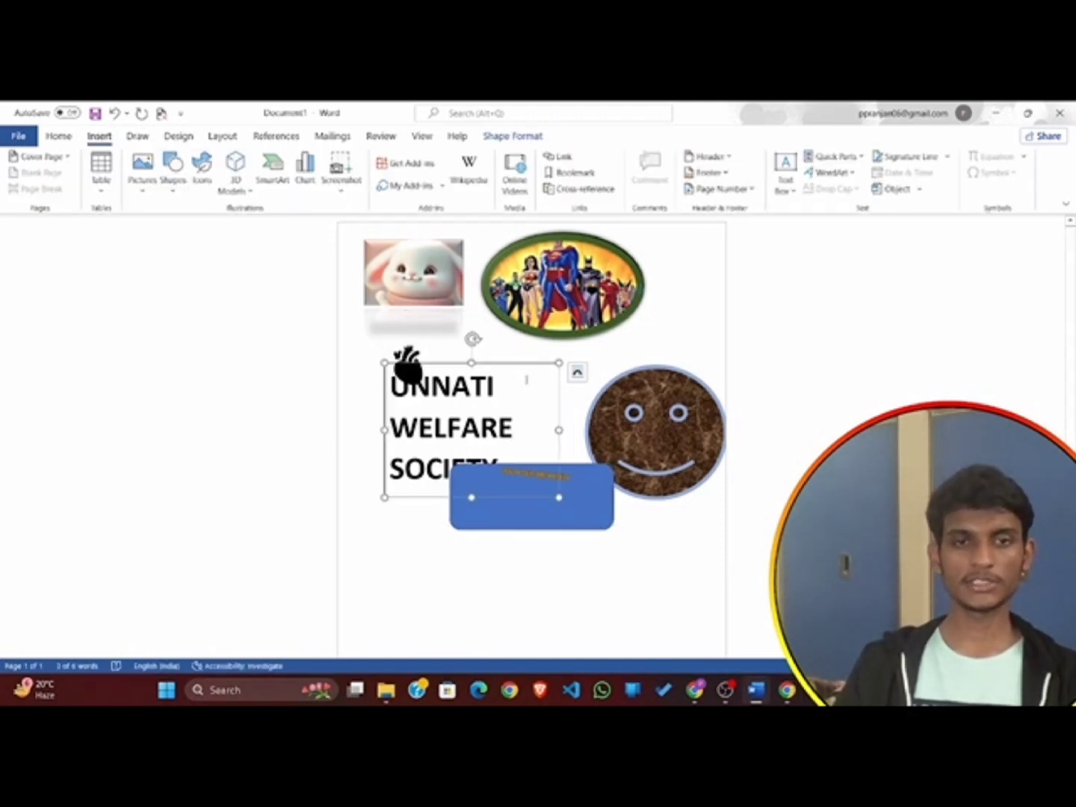
left_click_drag(516, 363, 515, 542)
scroll(478, 515, "down", 3)
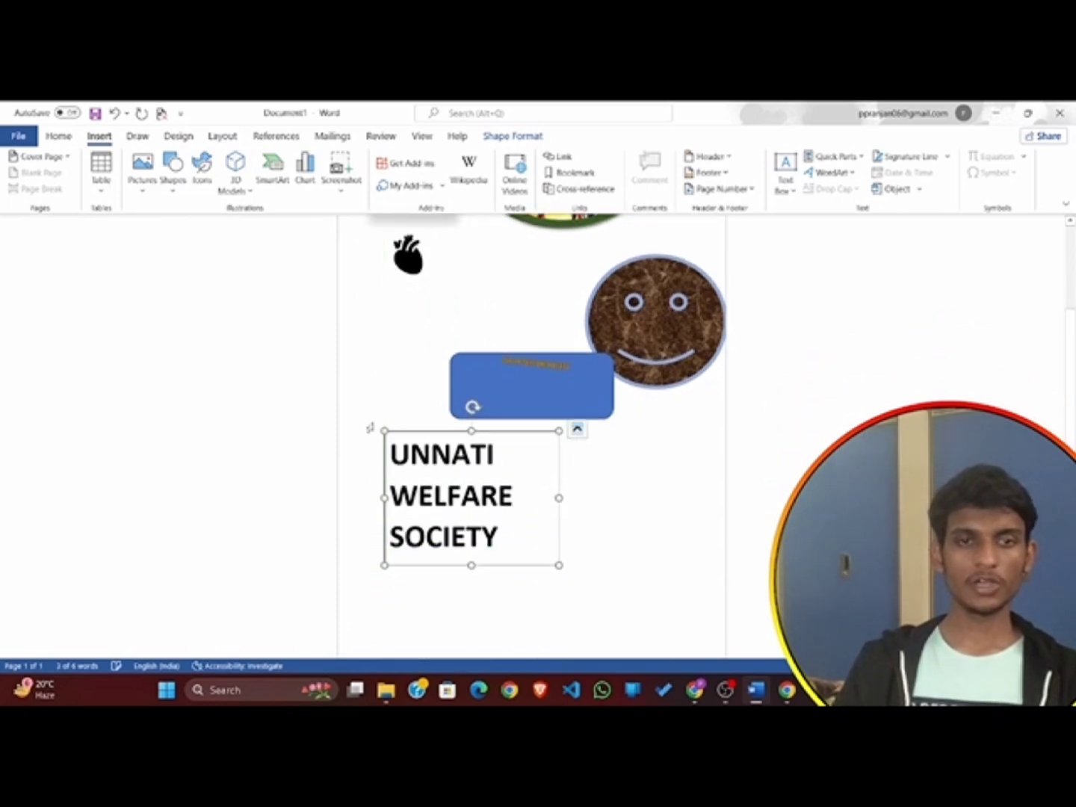
Replace the anatomical heart graphic with the solid apple icon from the stock icon library.
left_click(404, 252)
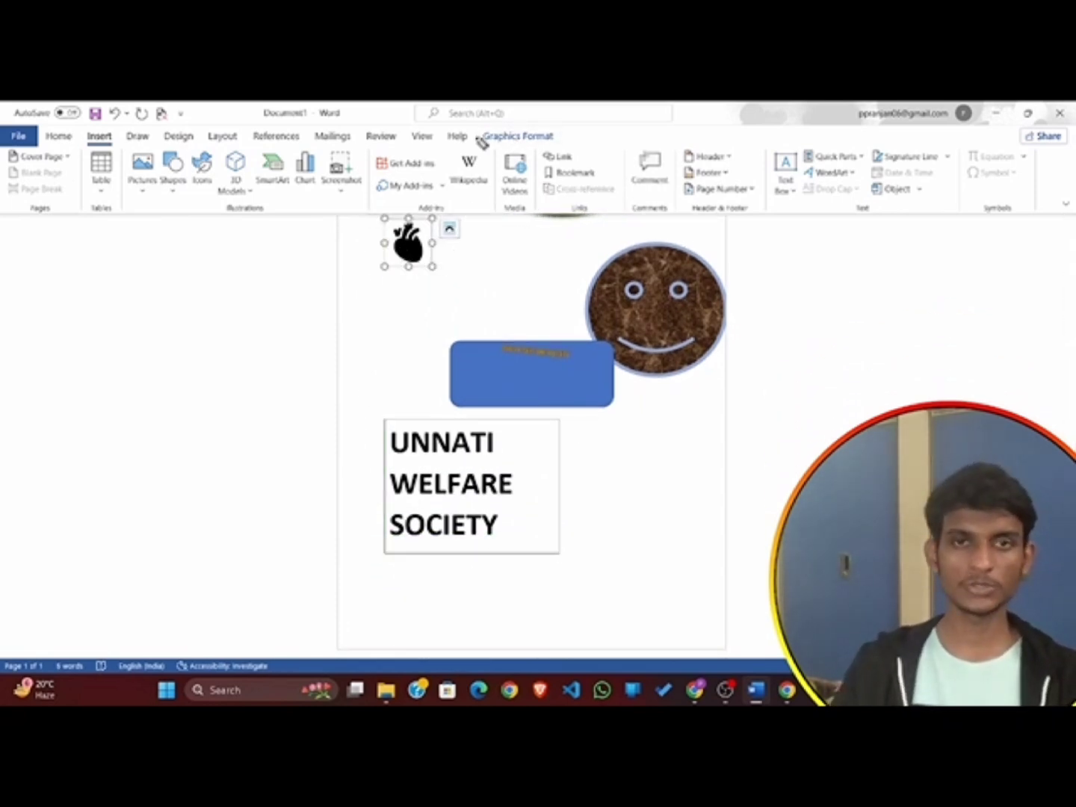
mouse_move(479, 125)
left_mouse_down()
mouse_move(522, 149)
mouse_move(584, 152)
left_mouse_up()
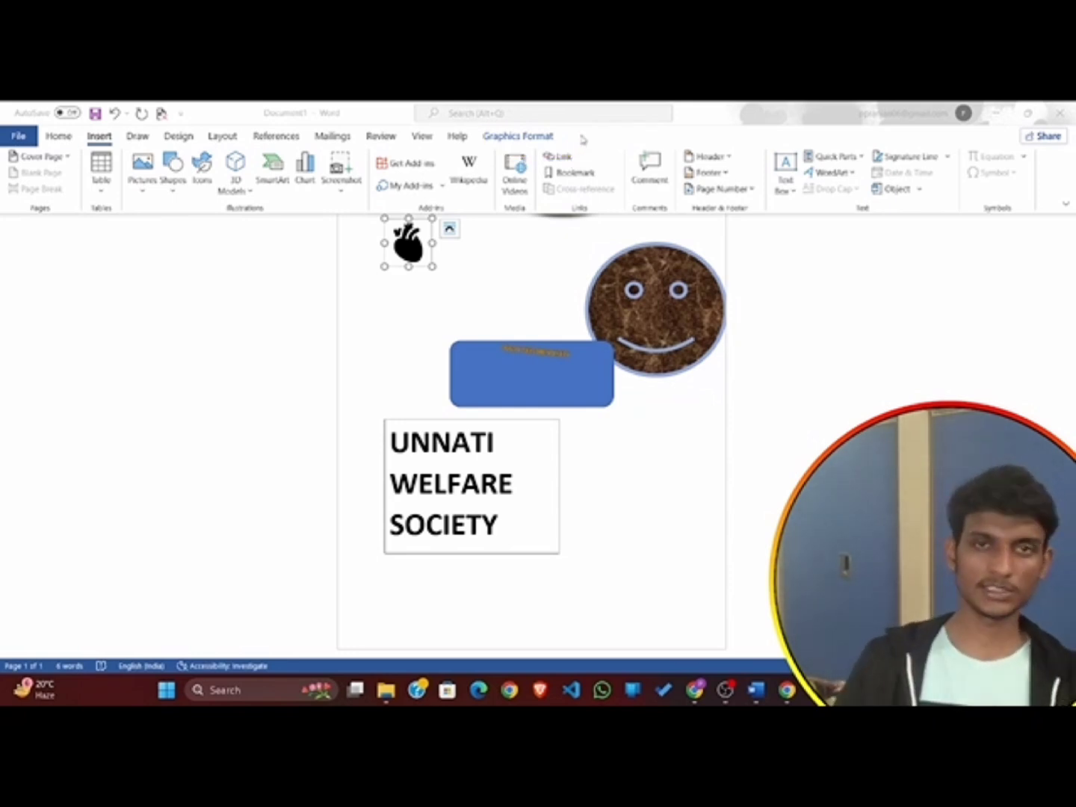
left_click(515, 137)
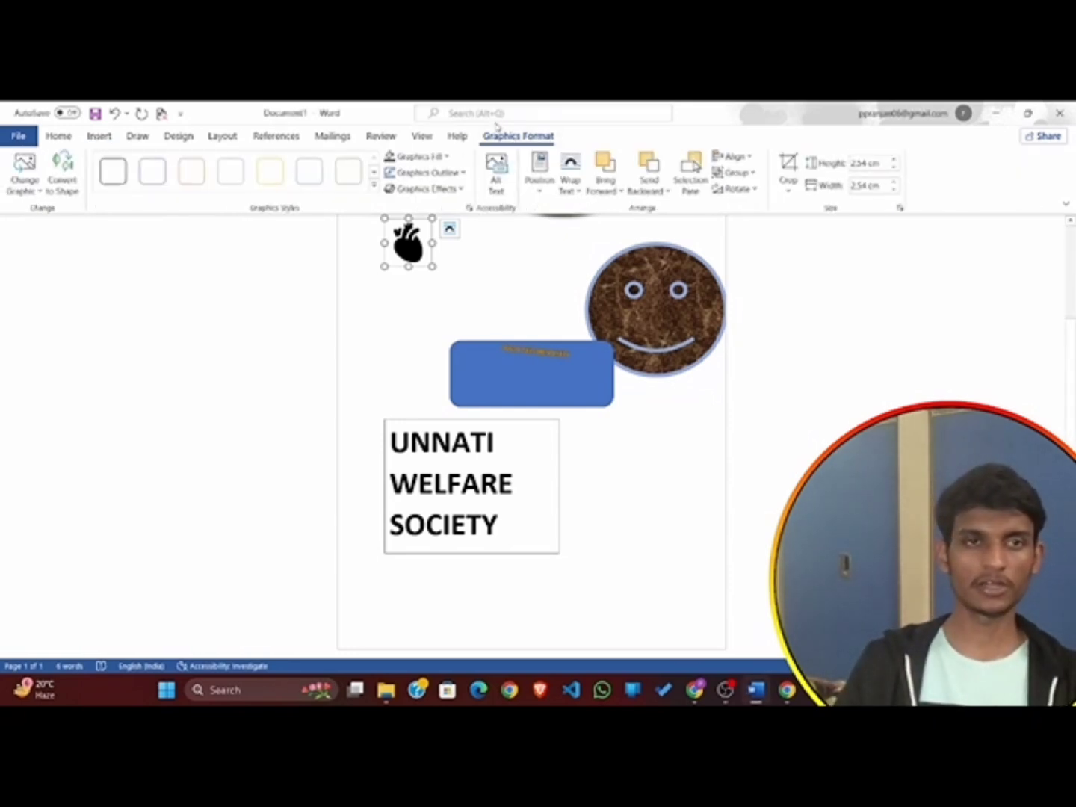
left_click(33, 192)
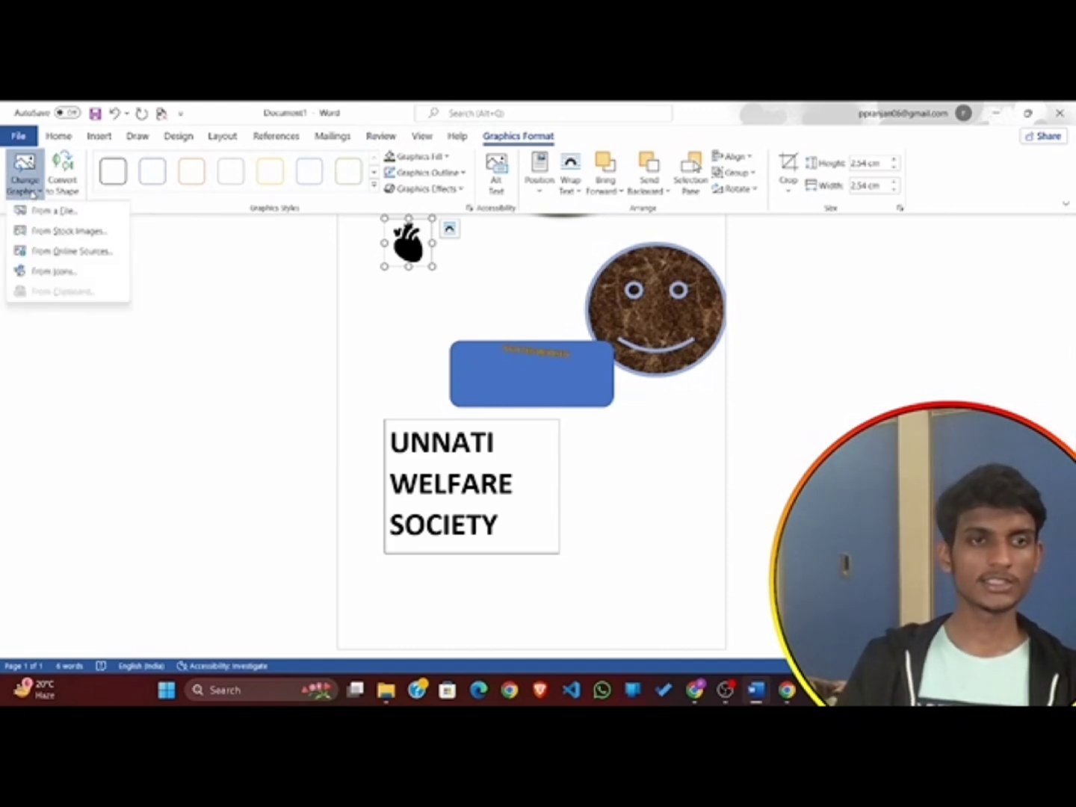
left_click(66, 269)
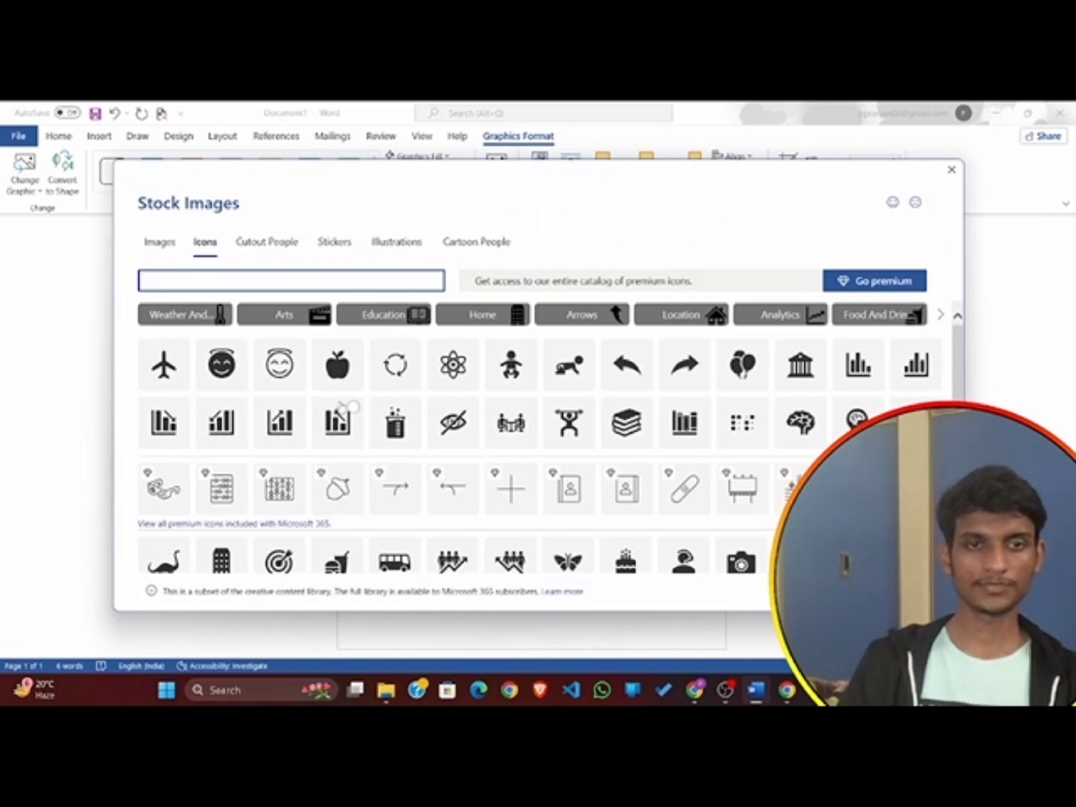
left_click(337, 370)
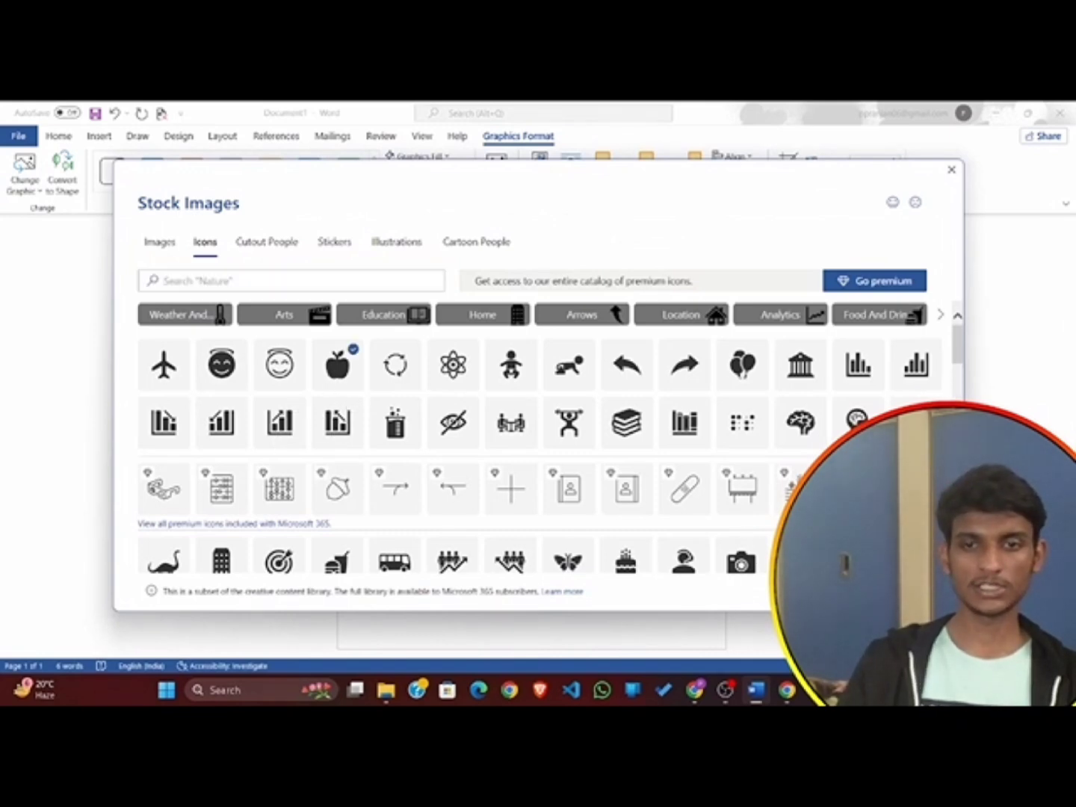
left_click(829, 591)
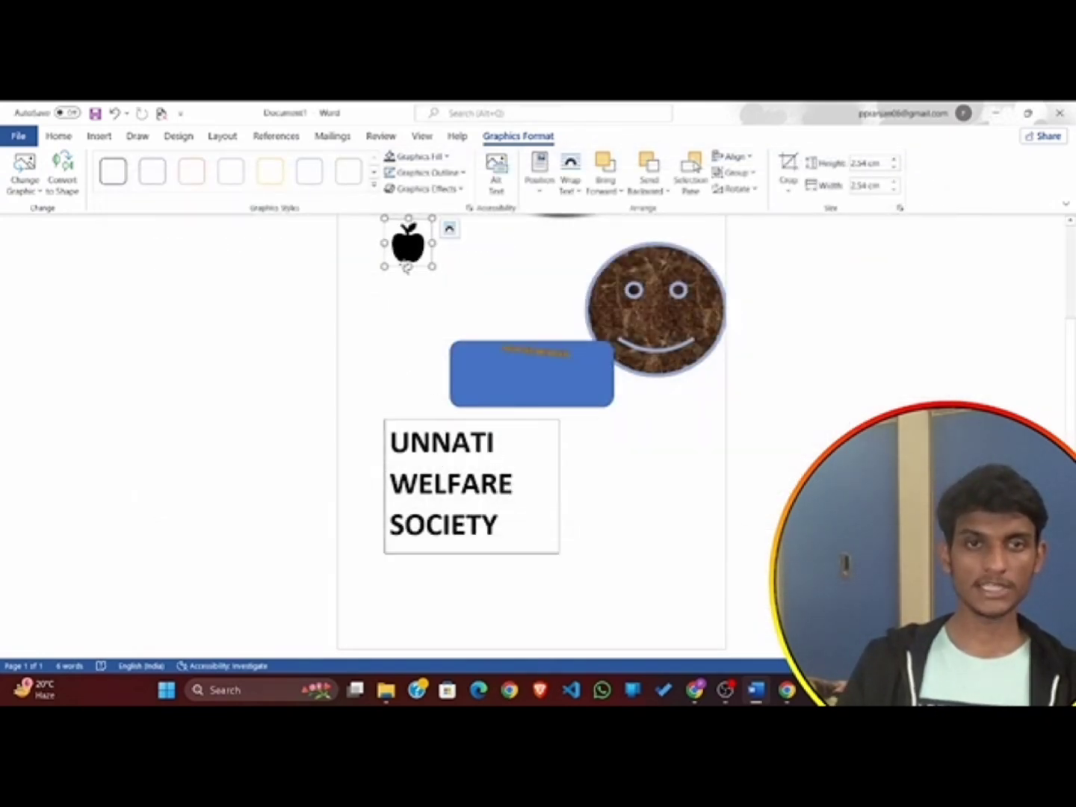
scroll(407, 269, "up", 2)
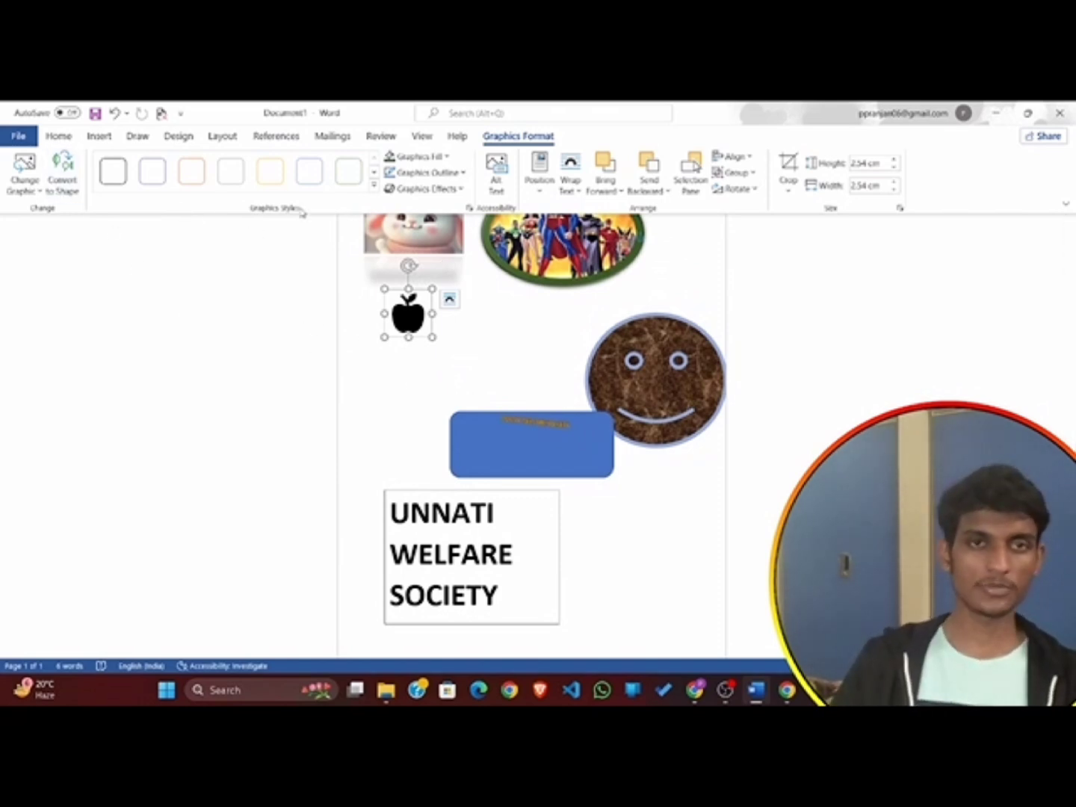
key("ctrl+shift+3")
mouse_move(84, 154)
left_mouse_down()
mouse_move(86, 216)
mouse_move(354, 239)
mouse_move(461, 223)
mouse_move(463, 134)
mouse_move(80, 152)
left_mouse_up()
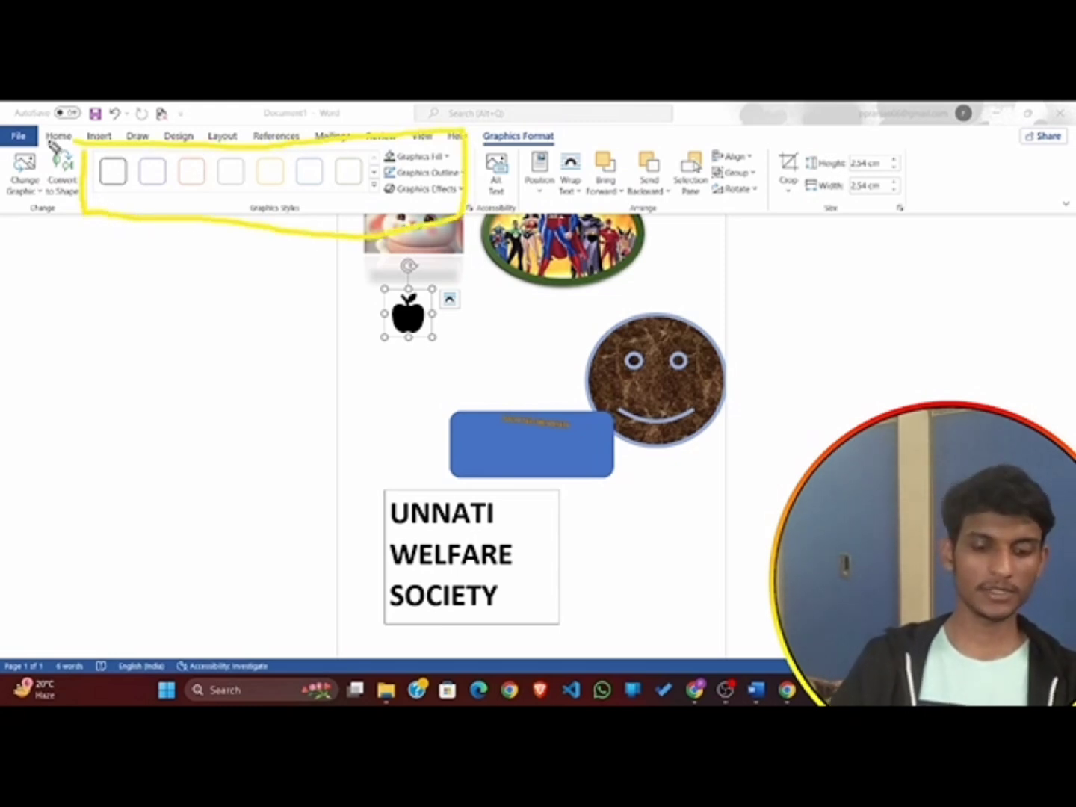
key("ctrl+shift+7")
key("ctrl+shift+2")
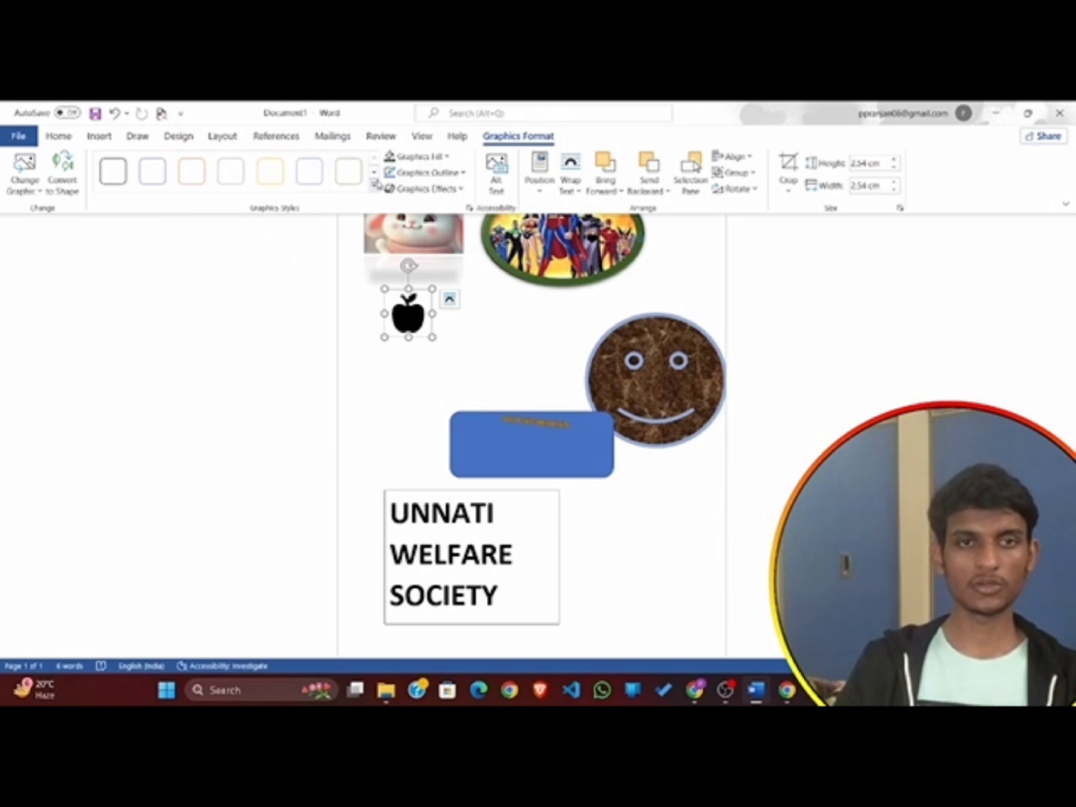
Try the gold outline preset on the apple icon, and apply the solid gold preset graphics style with a dark outline.
left_click(373, 184)
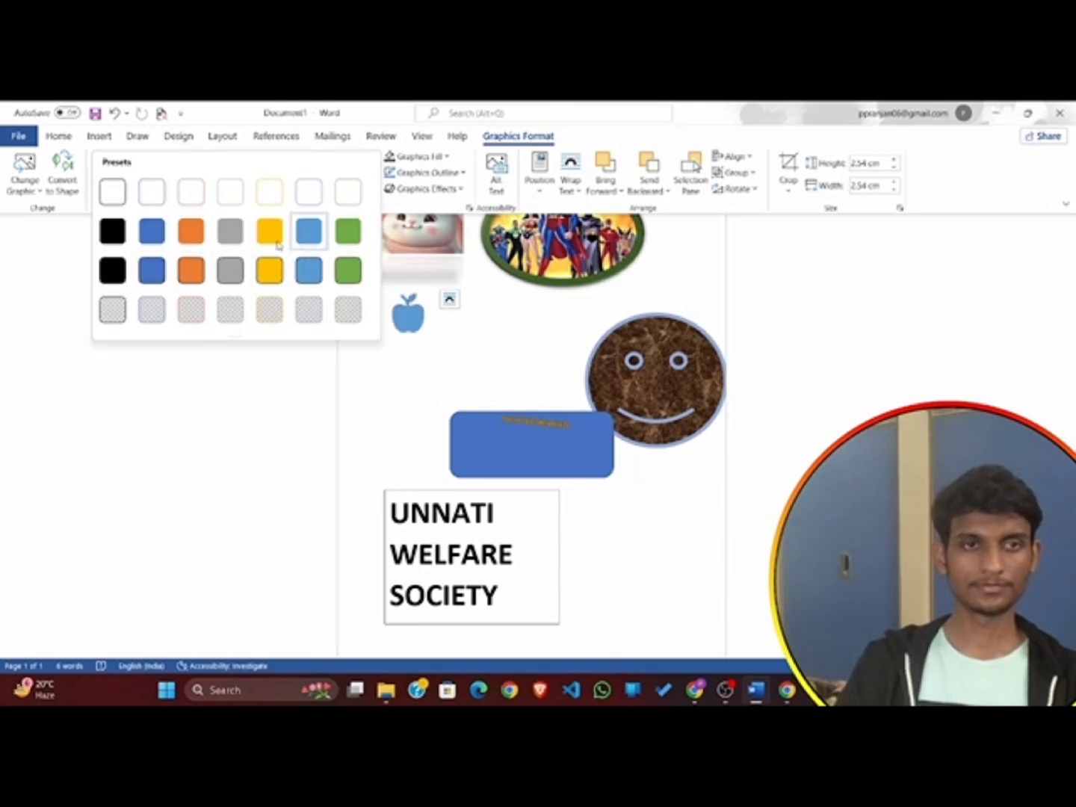
left_click(431, 157)
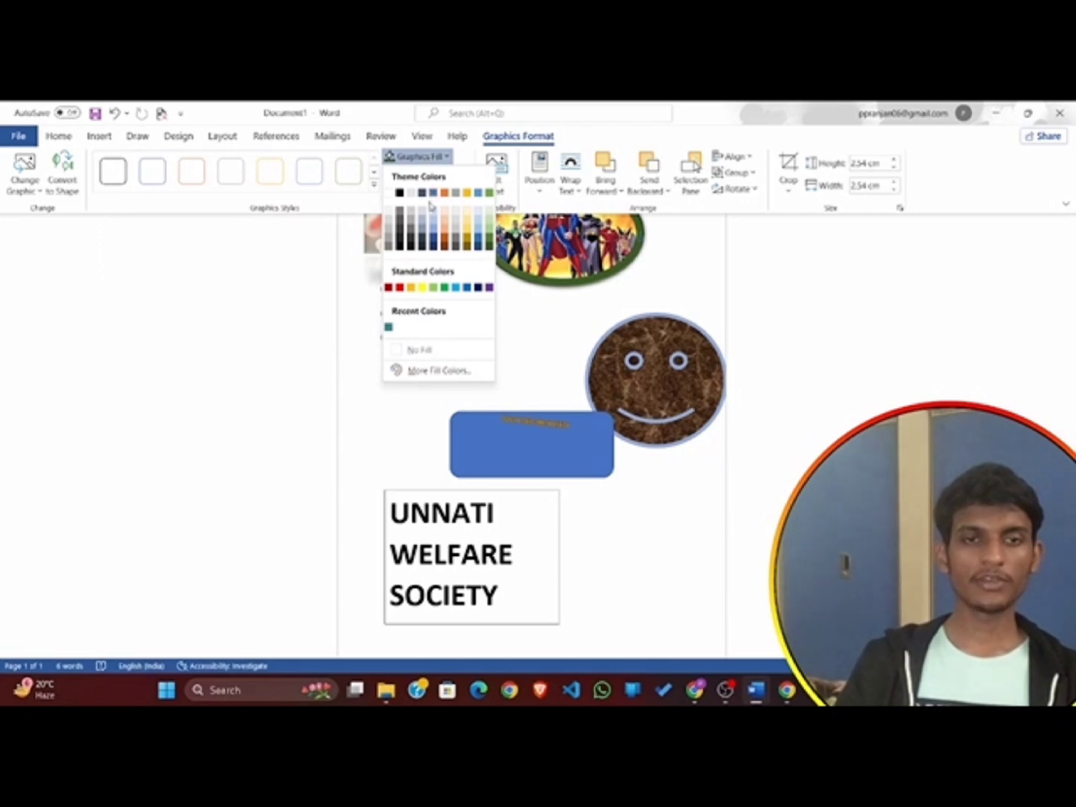
left_click(265, 178)
left_click(373, 185)
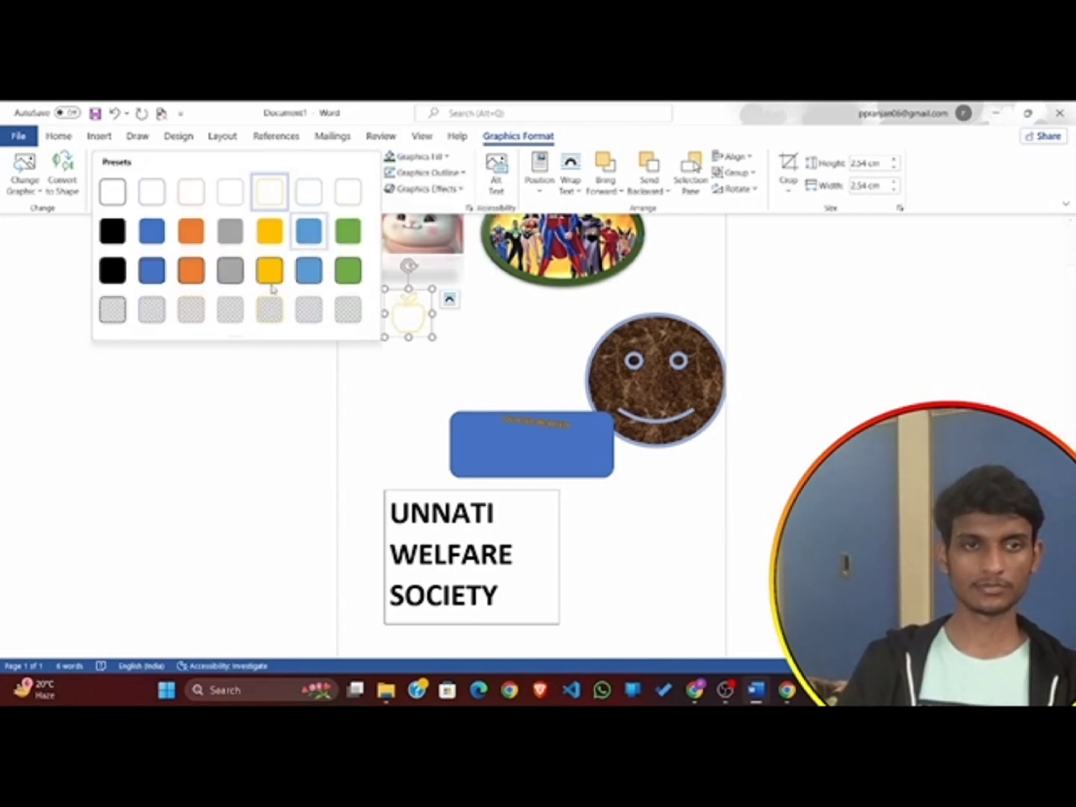
left_click(271, 271)
Open the fill colour choices for the apple icon.
left_click(440, 157)
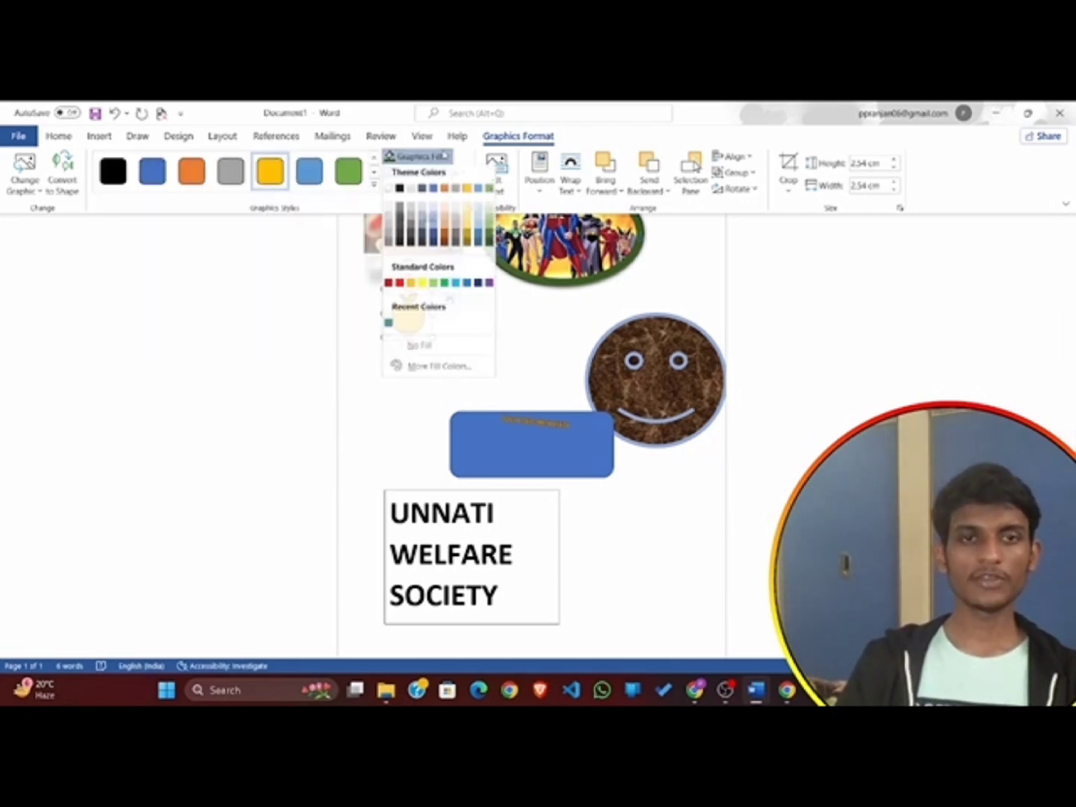